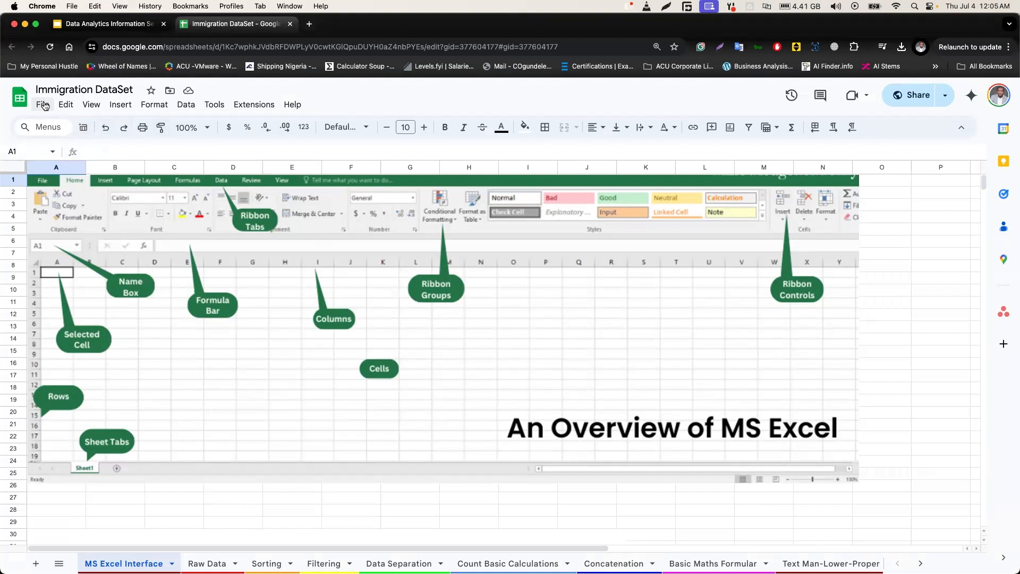
Download the Immigration DataSet spreadsheet in Microsoft Excel (.xlsx) format and open the downloaded copy in Excel
{"action": "left_click", "coordinate": [45, 106]}
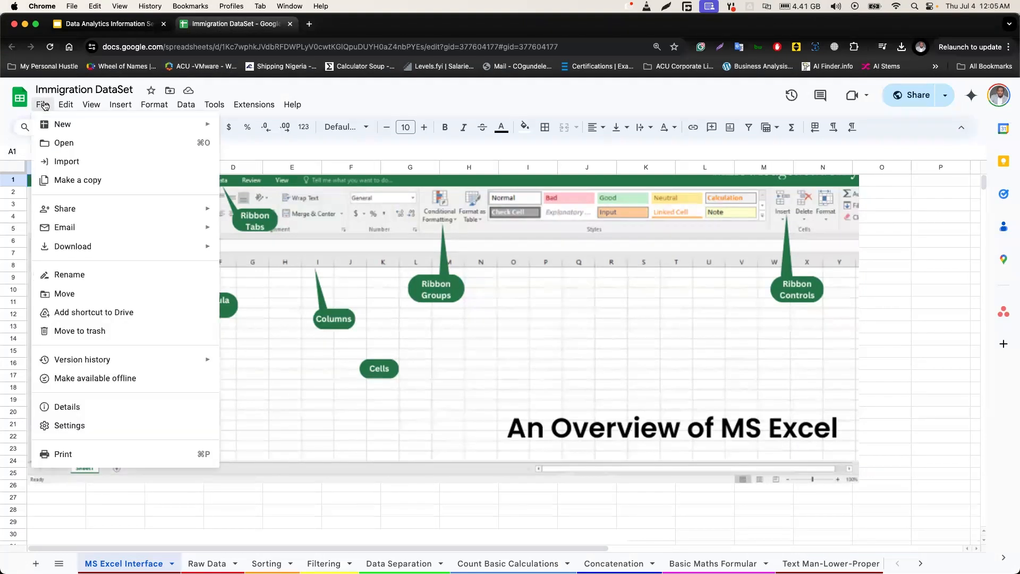
{"action": "mouse_move", "coordinate": [120, 247]}
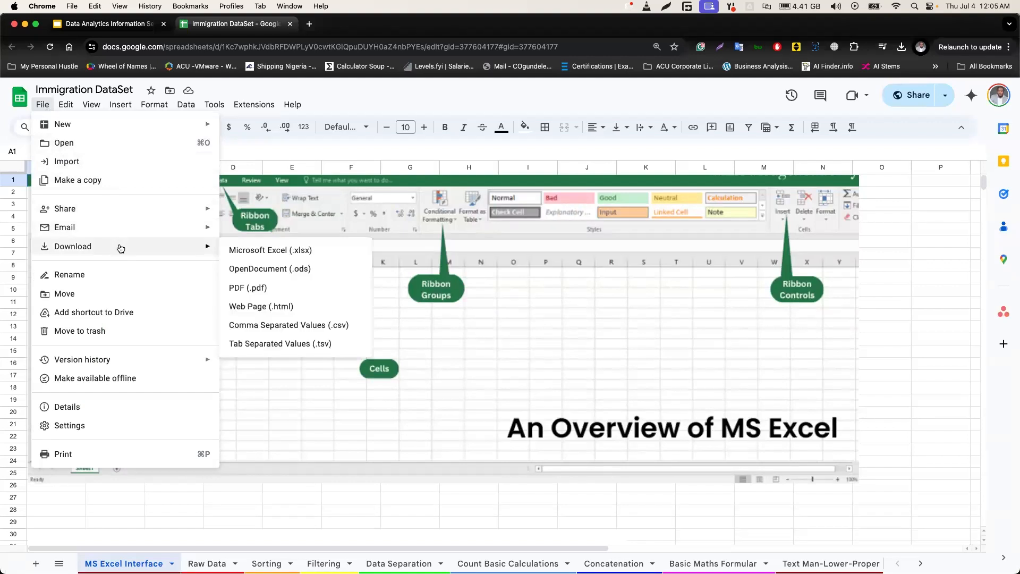
{"action": "left_click", "coordinate": [247, 253]}
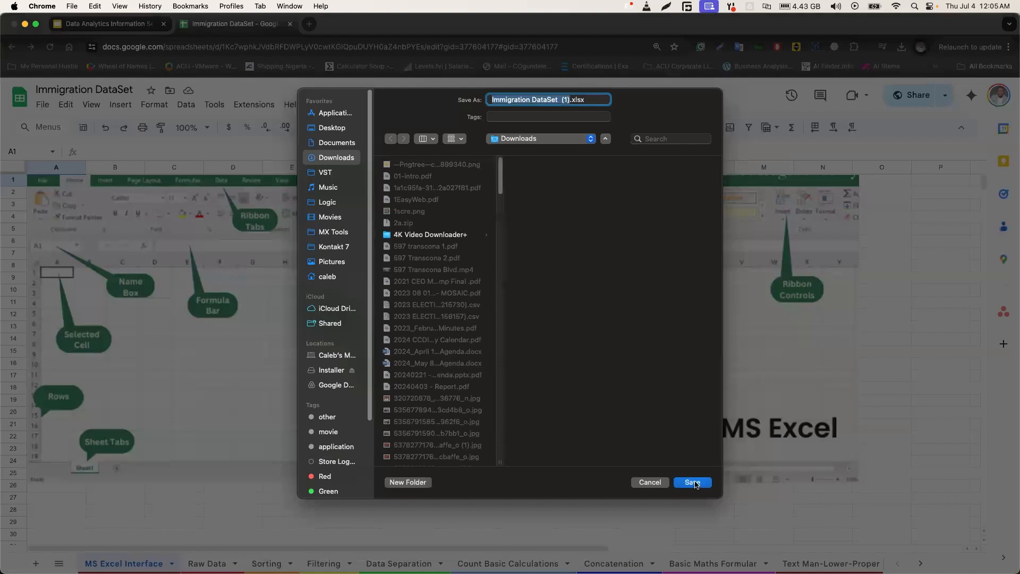
{"action": "left_click", "coordinate": [693, 483]}
{"action": "mouse_move", "coordinate": [873, 75]}
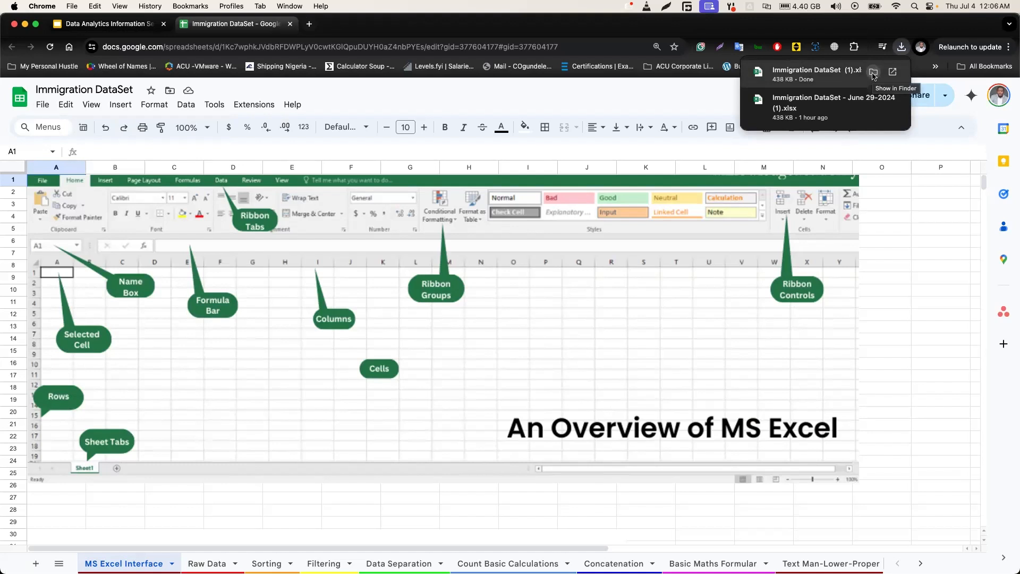
{"action": "left_click", "coordinate": [827, 76]}
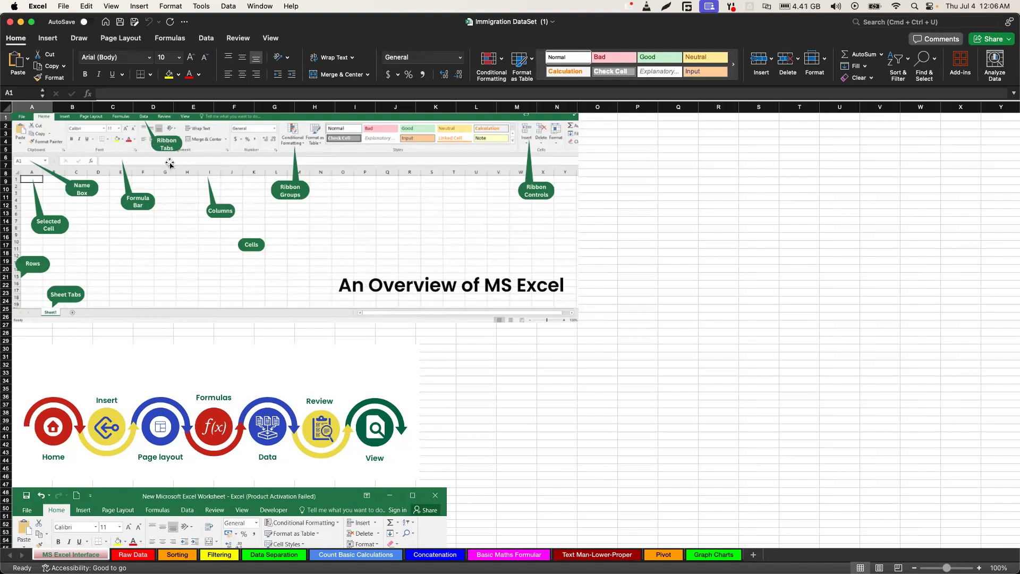
Examine the Insert, Draw, Page Layout, Formulas, Data, Review and View command sets of the ribbon, returning to the Home commands
{"action": "left_click", "coordinate": [48, 39]}
{"action": "left_click", "coordinate": [78, 38]}
{"action": "left_click", "coordinate": [121, 39]}
{"action": "left_click", "coordinate": [165, 39]}
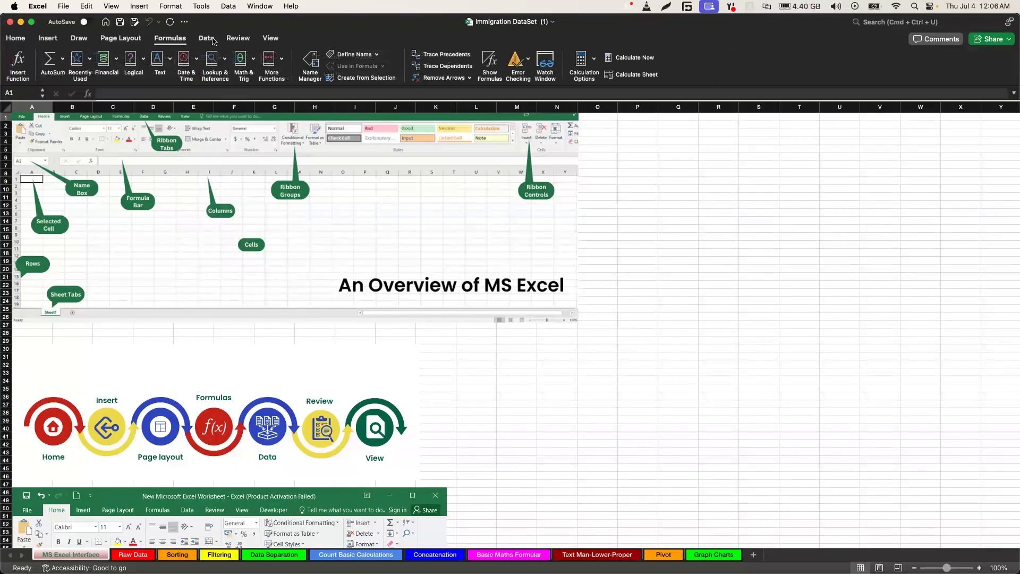
{"action": "left_click", "coordinate": [207, 38]}
{"action": "left_click", "coordinate": [239, 38]}
{"action": "left_click", "coordinate": [270, 38]}
{"action": "left_click", "coordinate": [16, 38]}
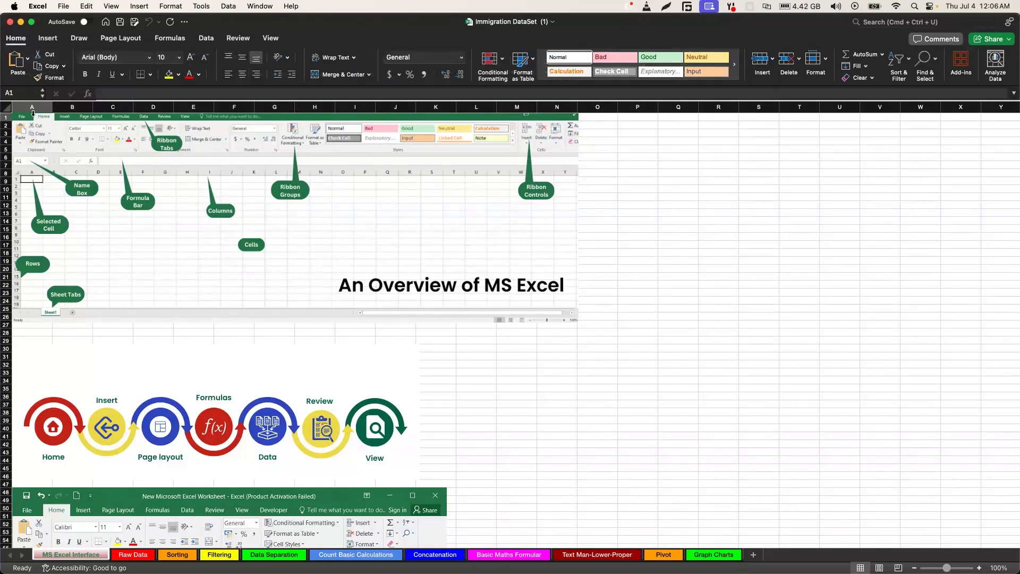
Examine the name box and how a cell, column and row are addressed, selecting cell P2, column P and row 28
{"action": "left_click", "coordinate": [19, 94]}
{"action": "left_click", "coordinate": [642, 128]}
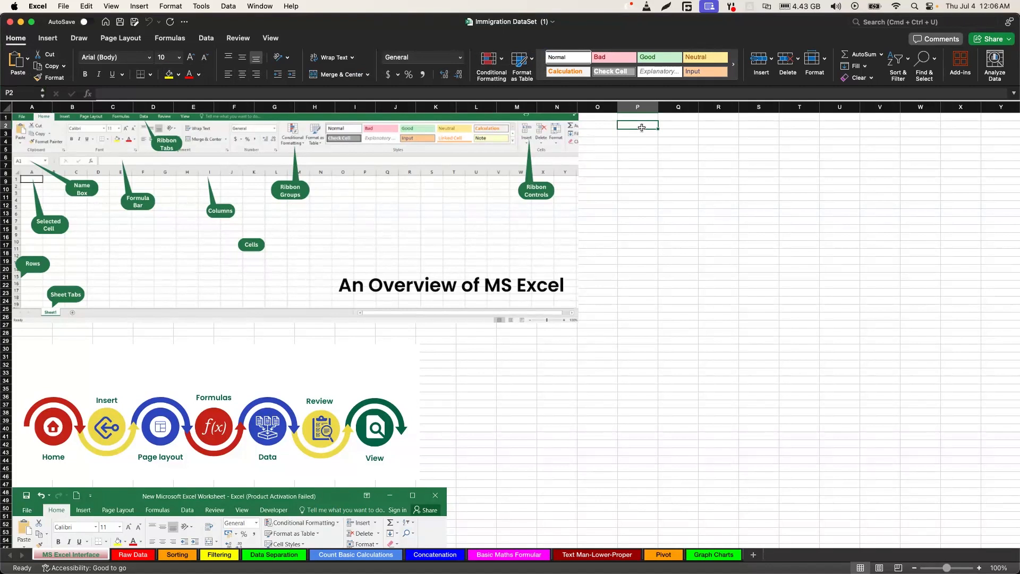
{"action": "left_click", "coordinate": [639, 108]}
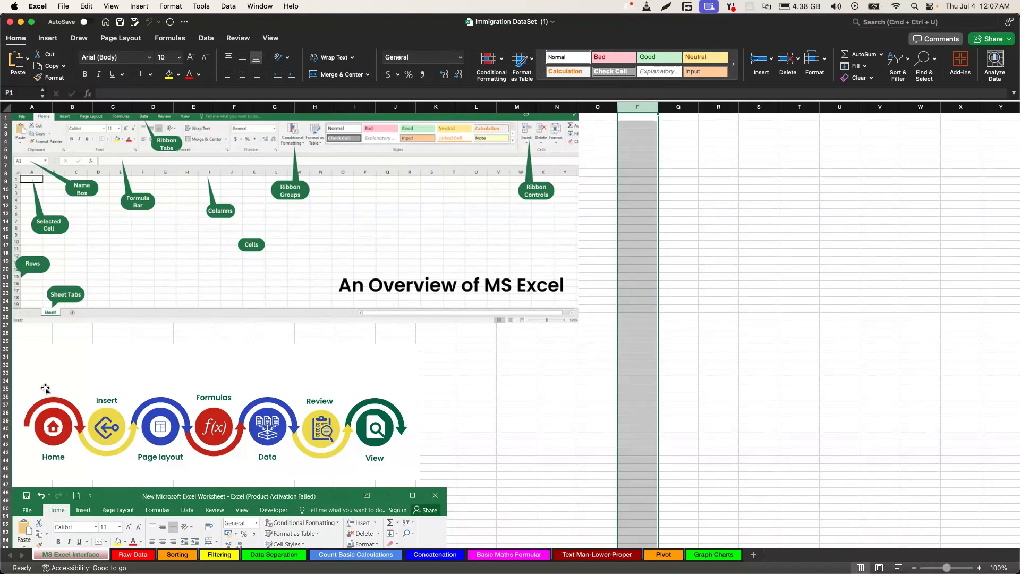
{"action": "left_click", "coordinate": [8, 332]}
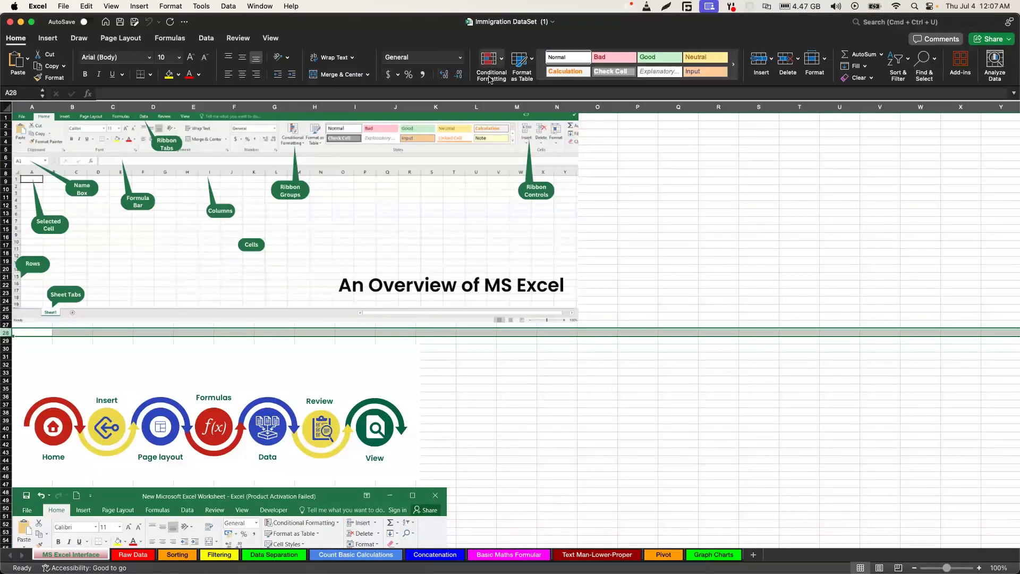
Examine the options offered by Conditional Formatting without applying any rule
{"action": "left_click", "coordinate": [502, 59]}
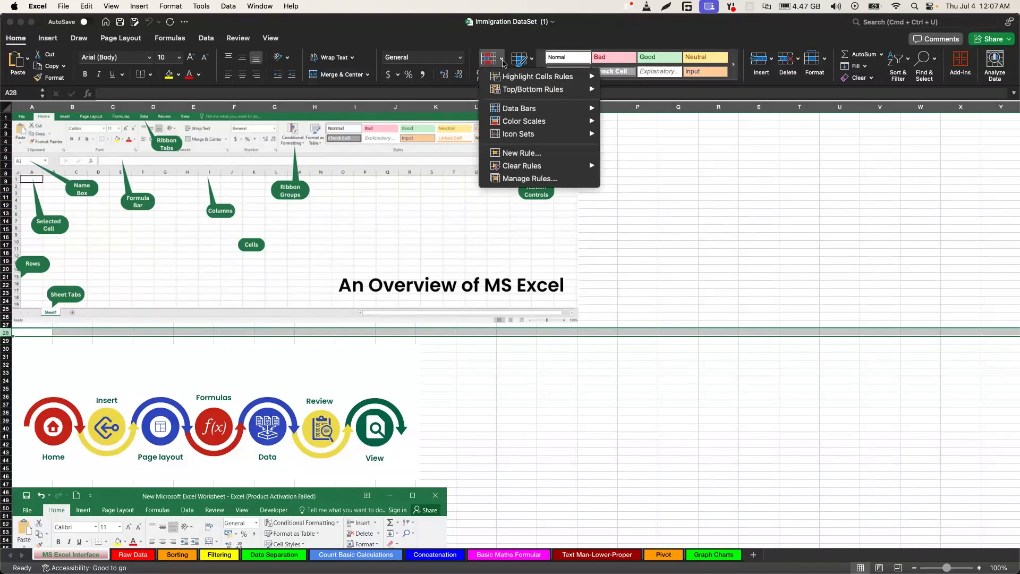
{"action": "left_click", "coordinate": [502, 60]}
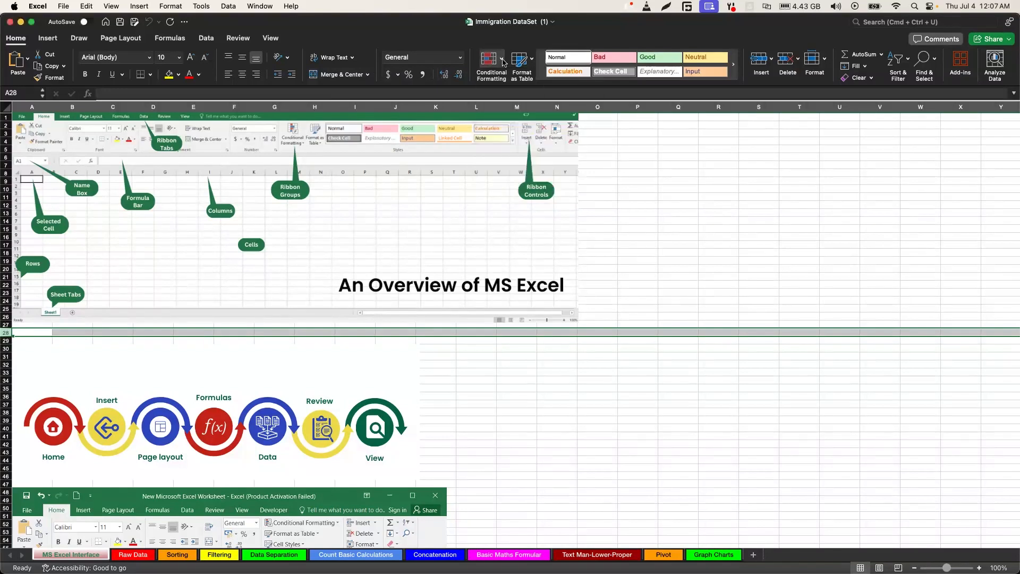
{"action": "left_click", "coordinate": [502, 60]}
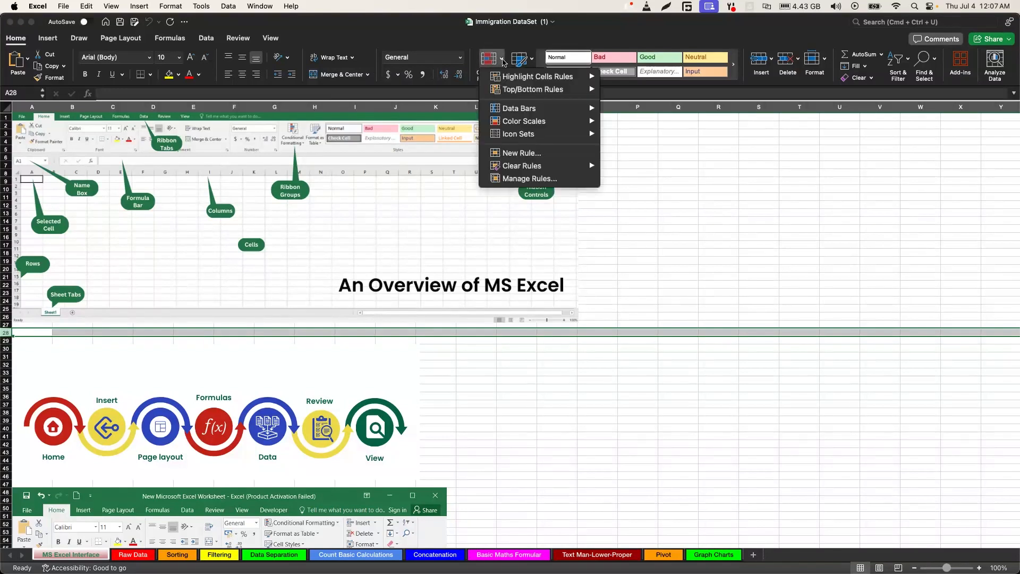
{"action": "left_click", "coordinate": [503, 61]}
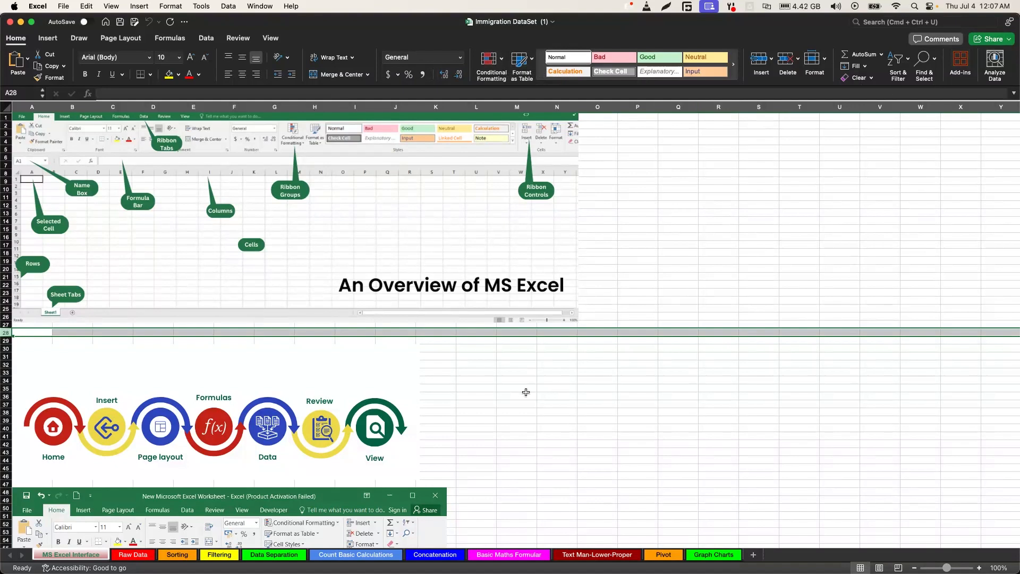
Examine the interface diagrams on the sheet, the formula bar for cell P37, and the Insert, Formulas and Home commands
{"action": "left_click", "coordinate": [632, 407]}
{"action": "scroll", "coordinate": [632, 407], "scroll_direction": "down", "scroll_amount": 5}
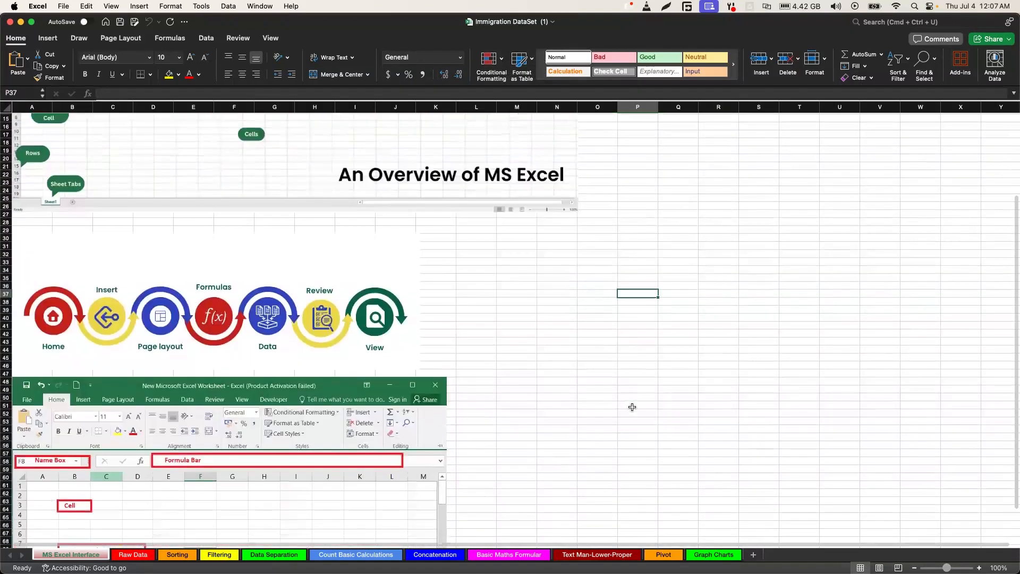
{"action": "scroll", "coordinate": [632, 407], "scroll_direction": "down", "scroll_amount": 2}
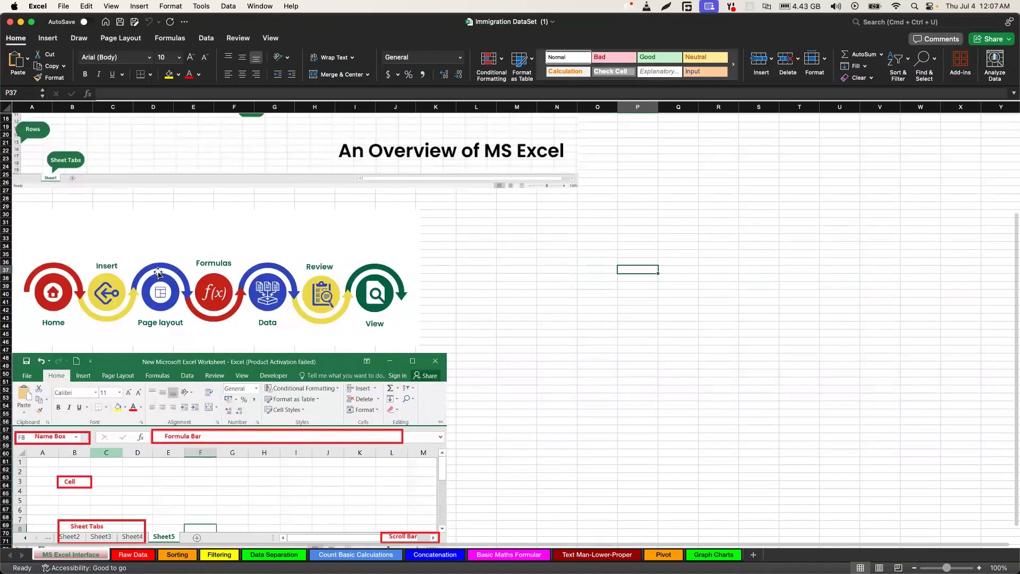
{"action": "left_click", "coordinate": [113, 94]}
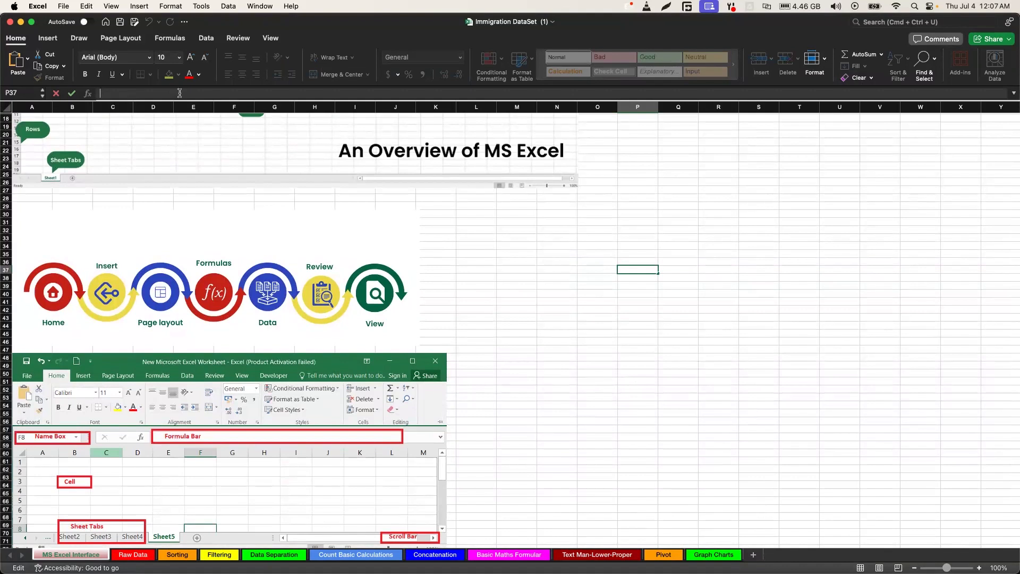
{"action": "left_click", "coordinate": [48, 38]}
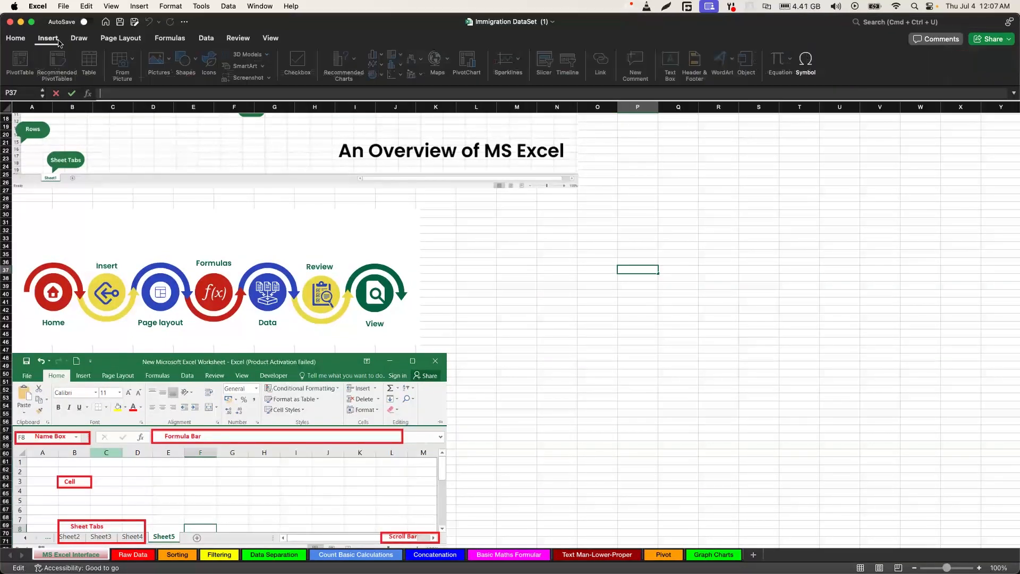
{"action": "left_click", "coordinate": [127, 126]}
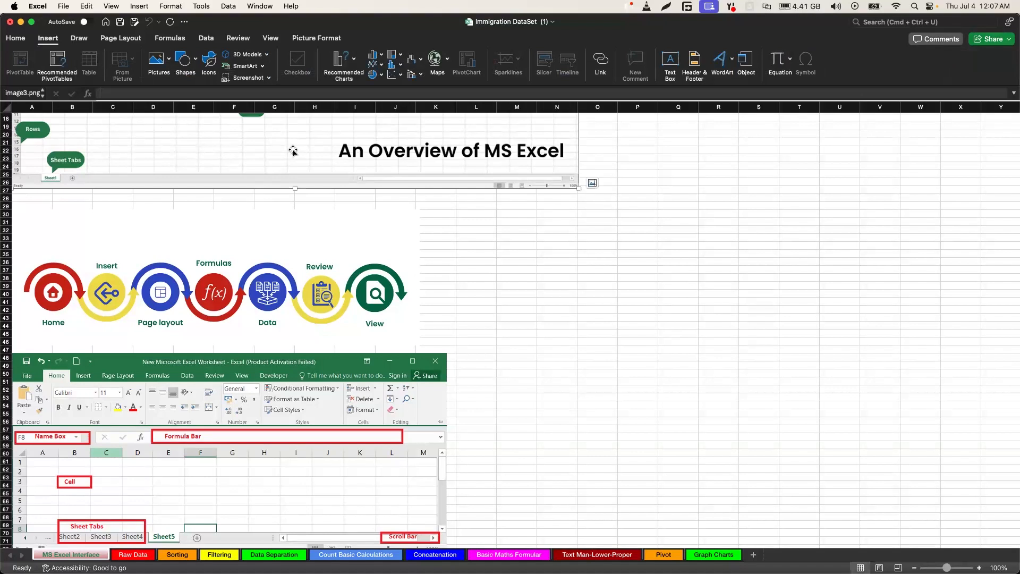
{"action": "left_click", "coordinate": [179, 42]}
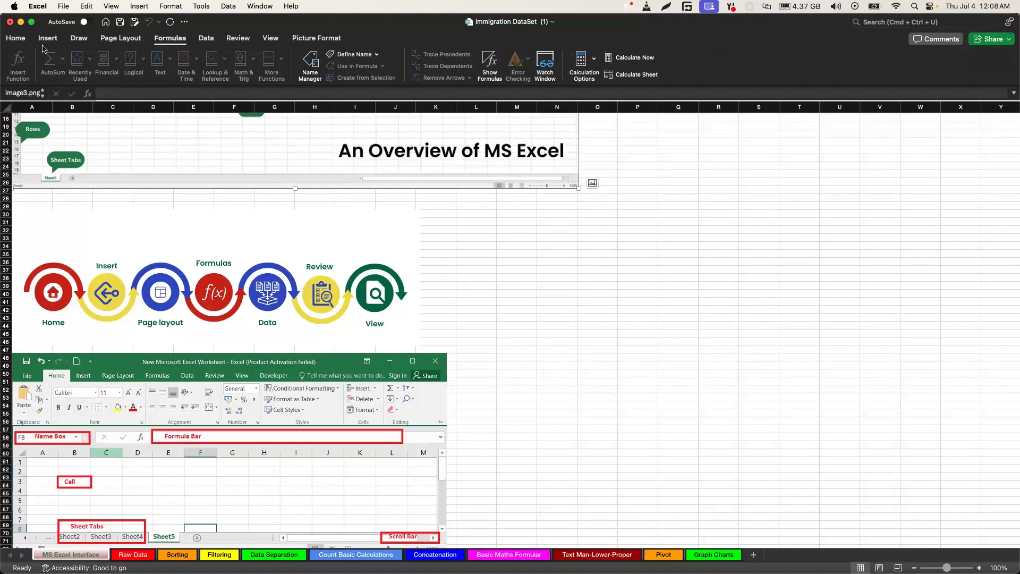
{"action": "left_click", "coordinate": [16, 42]}
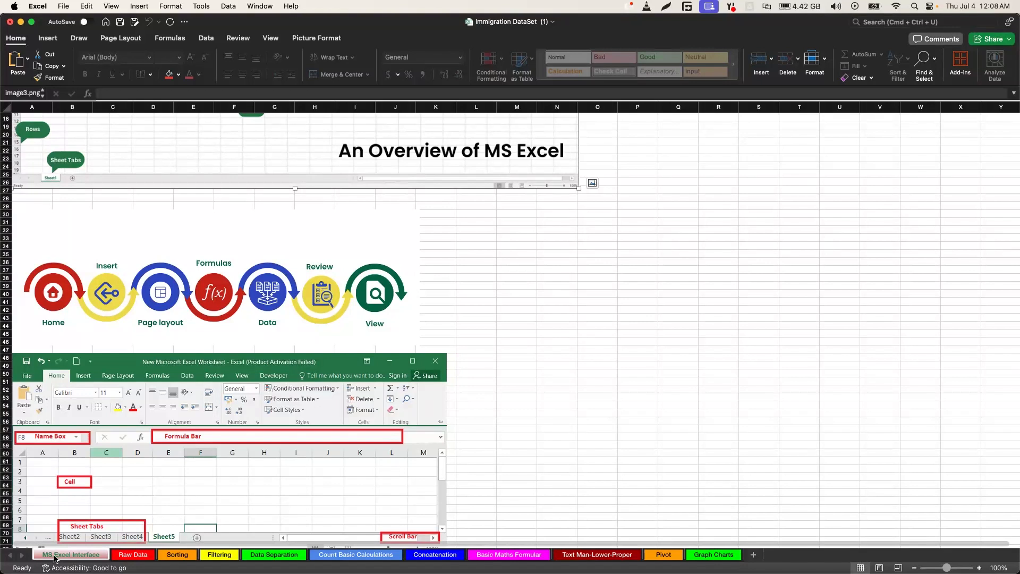
Auto-fit the width of all columns on the Raw Data sheet to their contents
{"action": "left_click", "coordinate": [126, 556]}
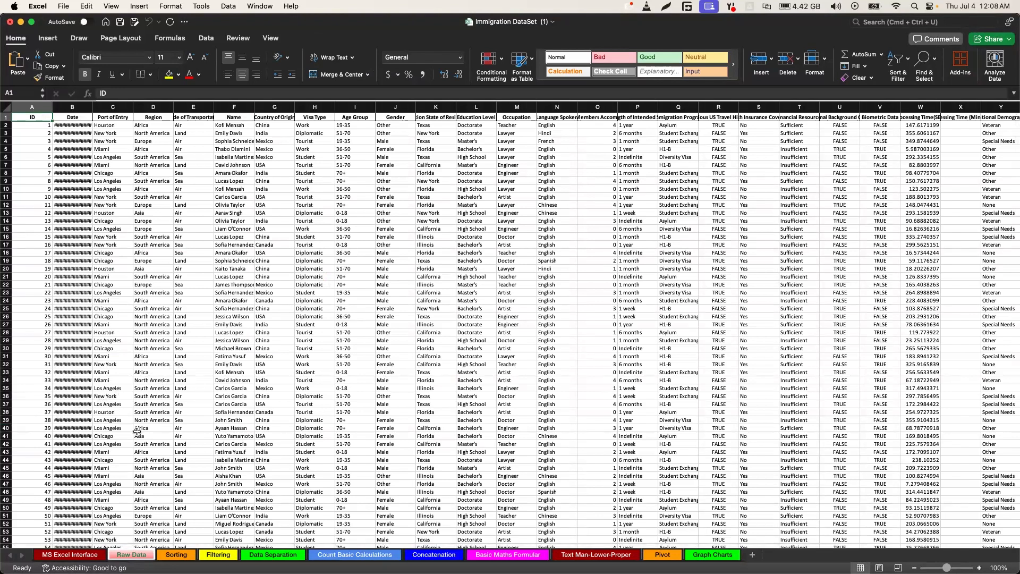
{"action": "left_click", "coordinate": [8, 108]}
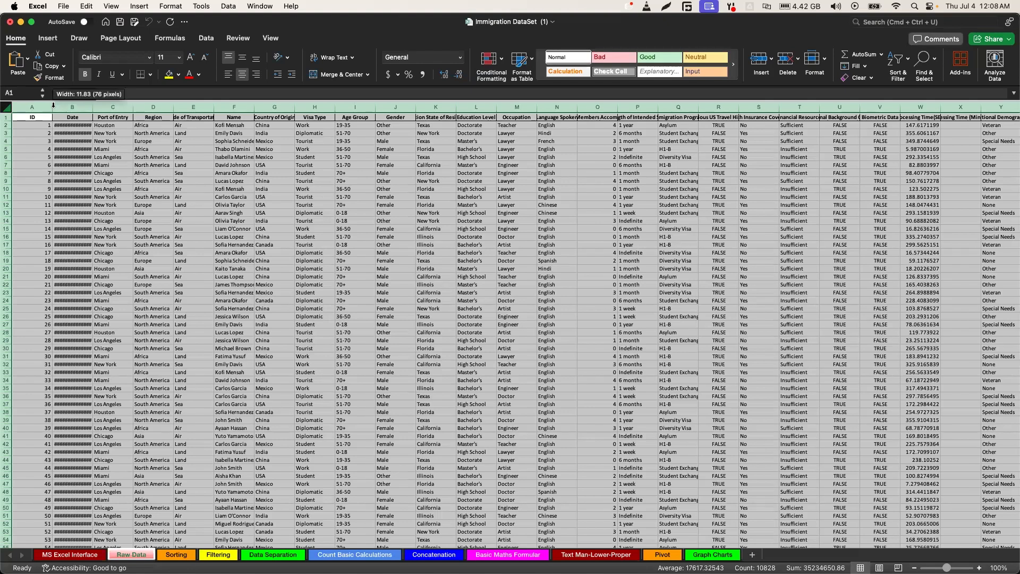
{"action": "double_click", "coordinate": [53, 107]}
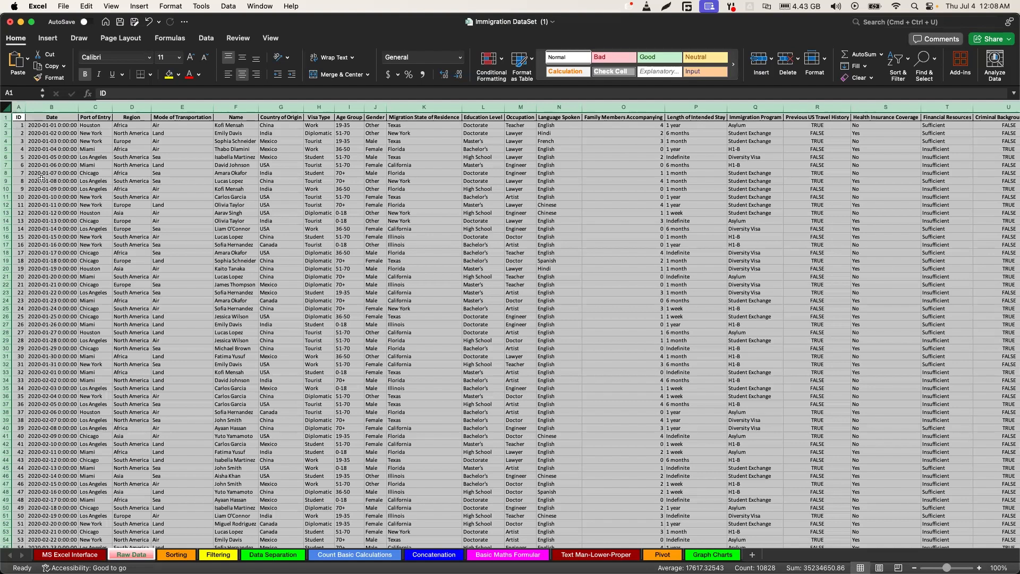
Copy the entire Raw Data table to cell A1 of the Sorting sheet and auto-fit its Date column
{"action": "left_click", "coordinate": [171, 555]}
{"action": "left_click", "coordinate": [117, 555]}
{"action": "left_click", "coordinate": [18, 117]}
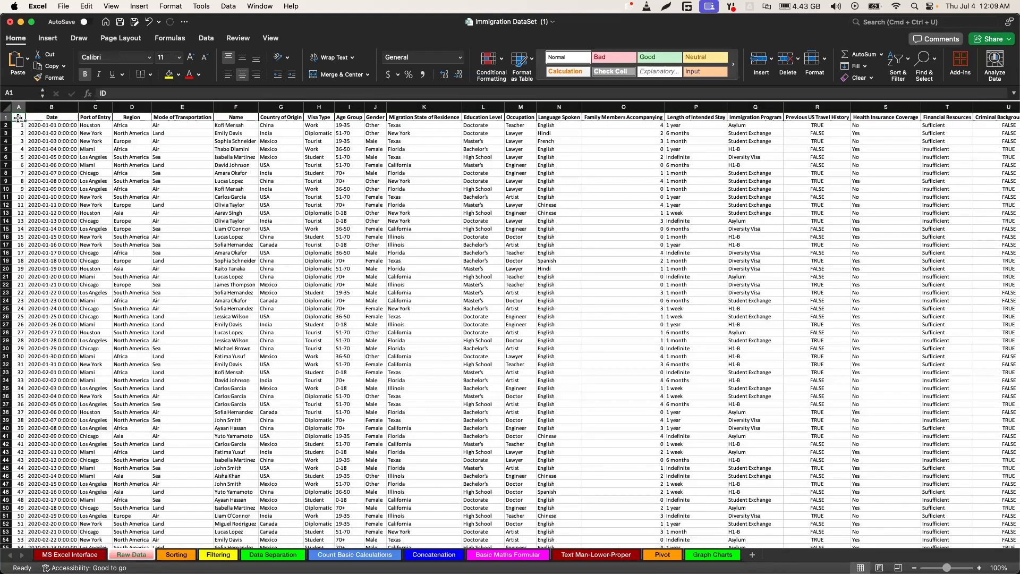
{"action": "key", "text": "ctrl+shift+End"}
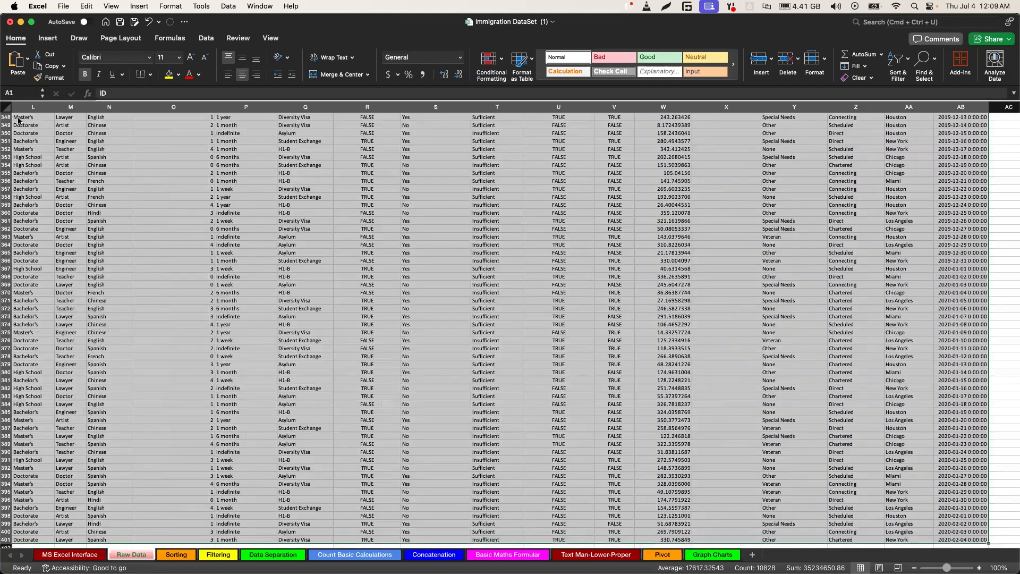
{"action": "key", "text": "super+c"}
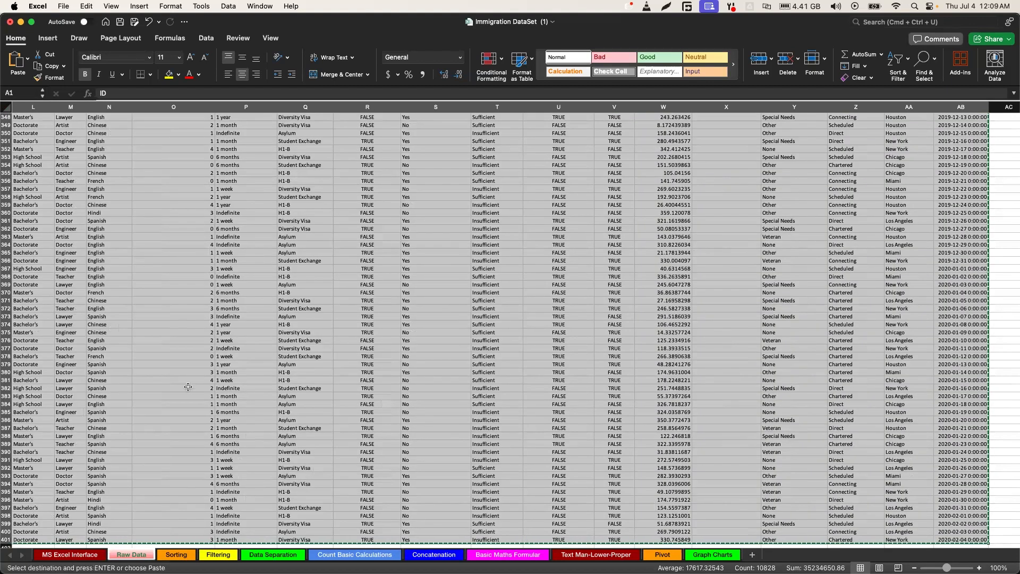
{"action": "left_click", "coordinate": [173, 555]}
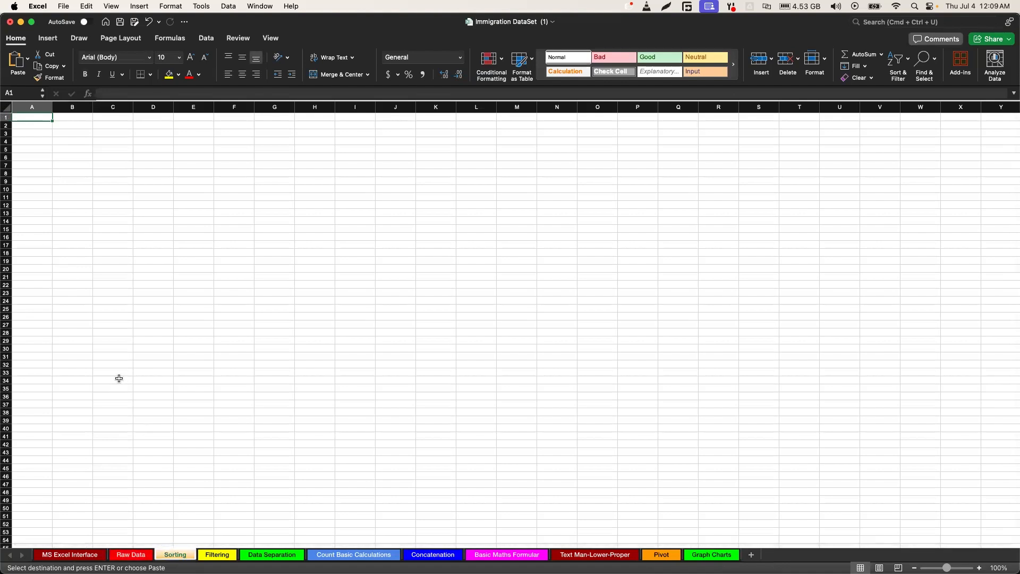
{"action": "key", "text": "super+v"}
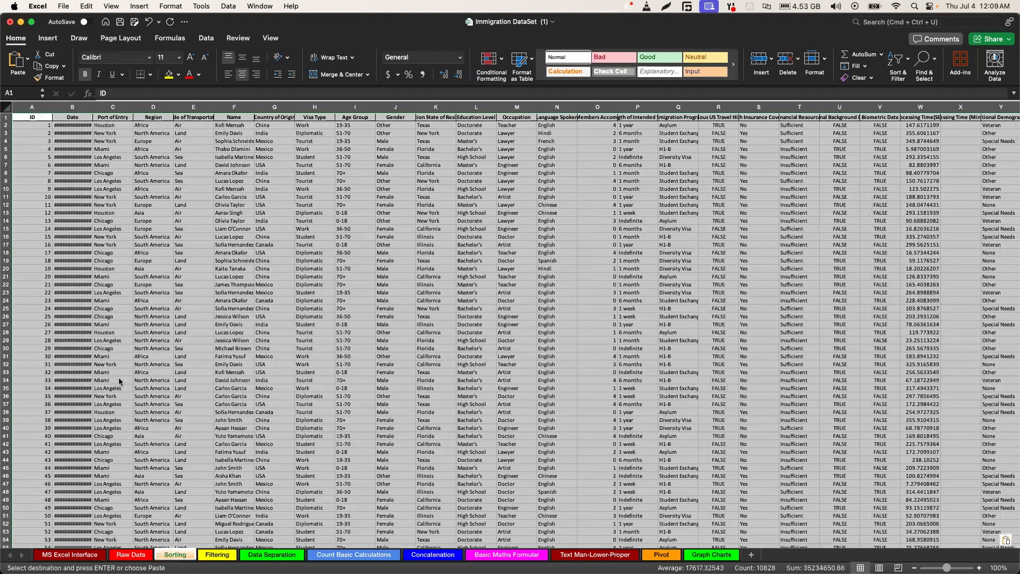
{"action": "double_click", "coordinate": [91, 108]}
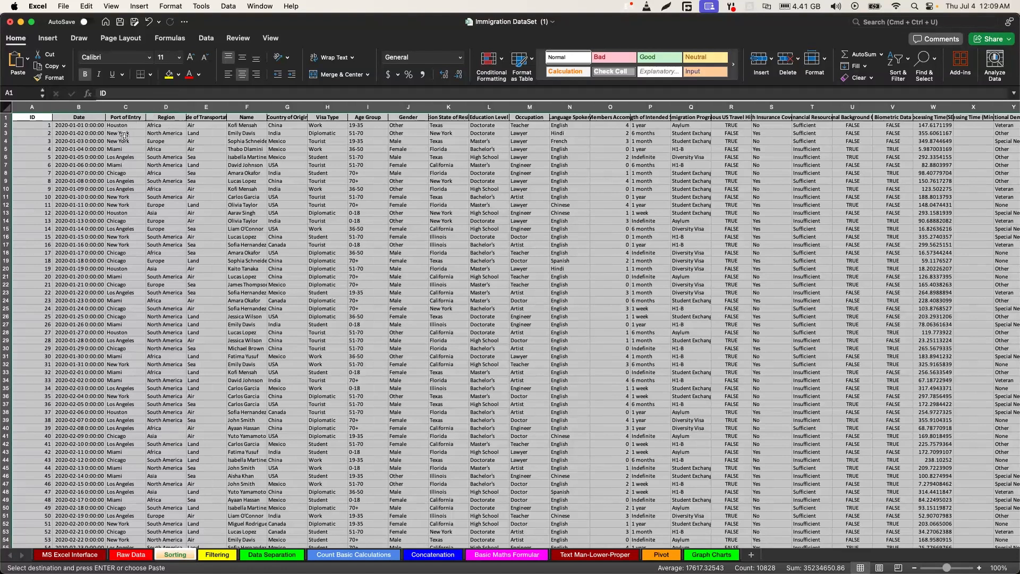
Sort the Sorting sheet's table by the Region column from A to Z, expanding the selection to include all columns
{"action": "left_click", "coordinate": [170, 104]}
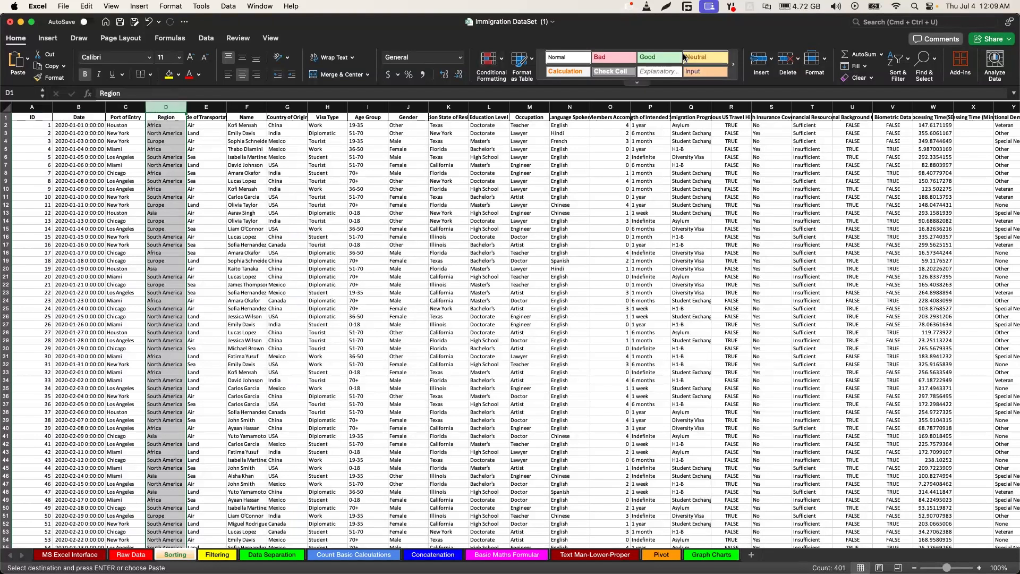
{"action": "left_click", "coordinate": [907, 62]}
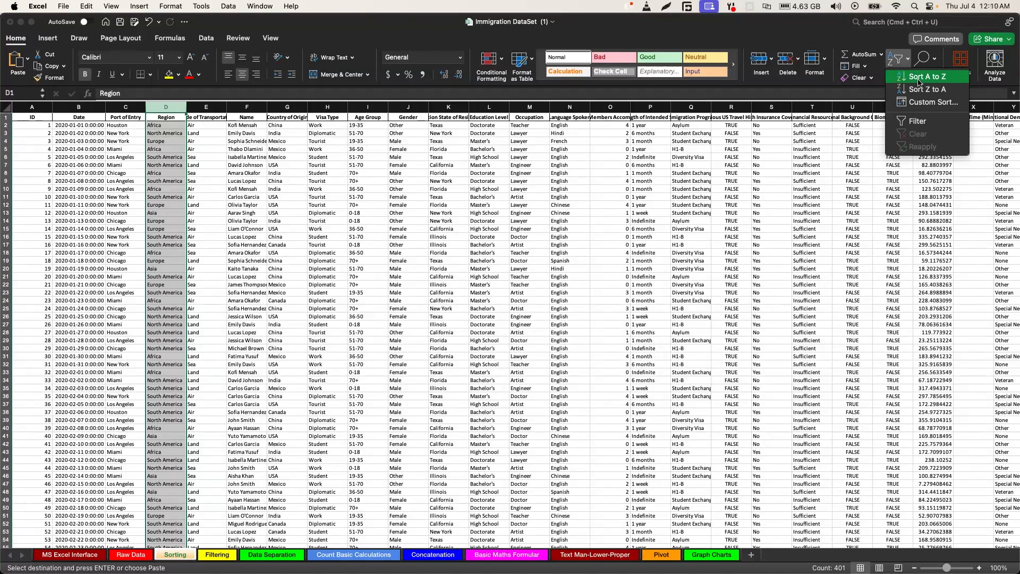
{"action": "left_click", "coordinate": [918, 82]}
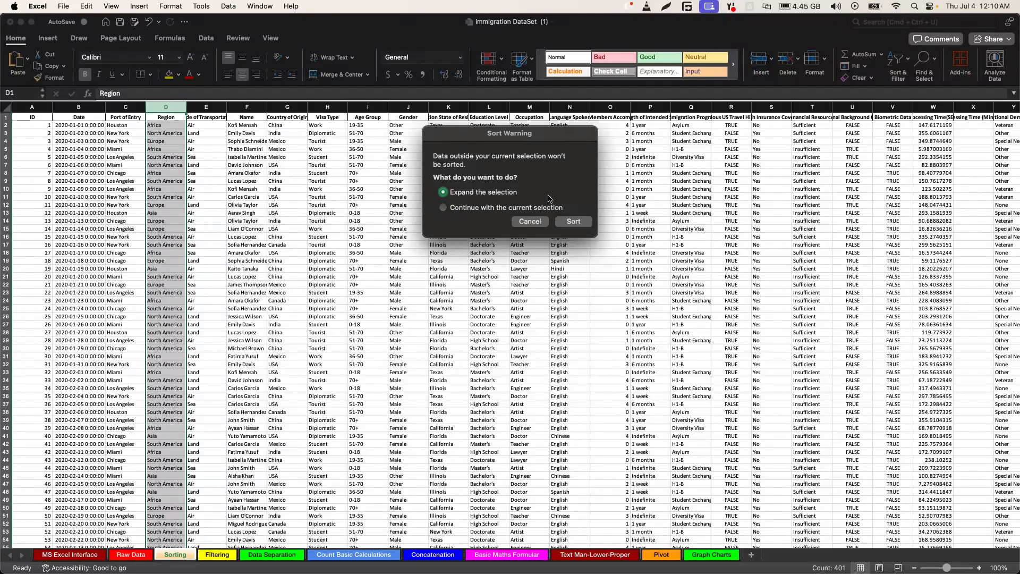
{"action": "left_click", "coordinate": [573, 222]}
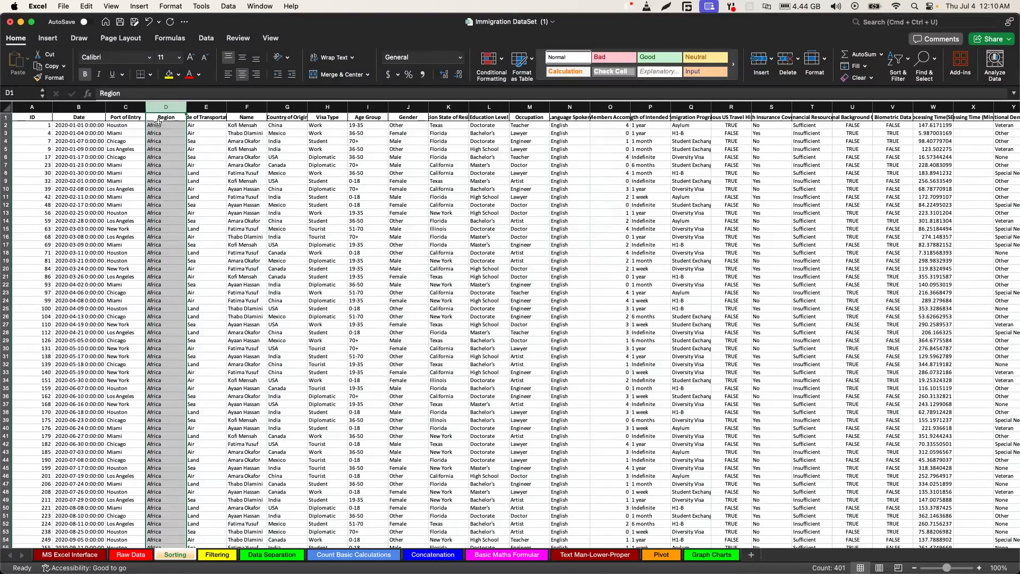
{"action": "scroll", "coordinate": [157, 164], "scroll_direction": "down", "scroll_amount": 15}
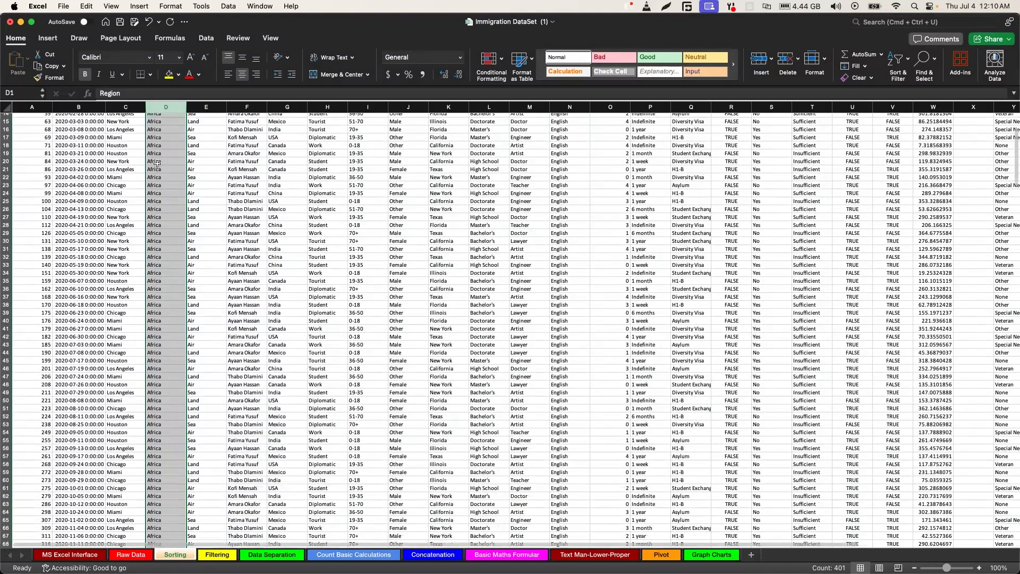
Turn on column filters for the whole table on the Sorting sheet
{"action": "scroll", "coordinate": [157, 164], "scroll_direction": "down", "scroll_amount": 13}
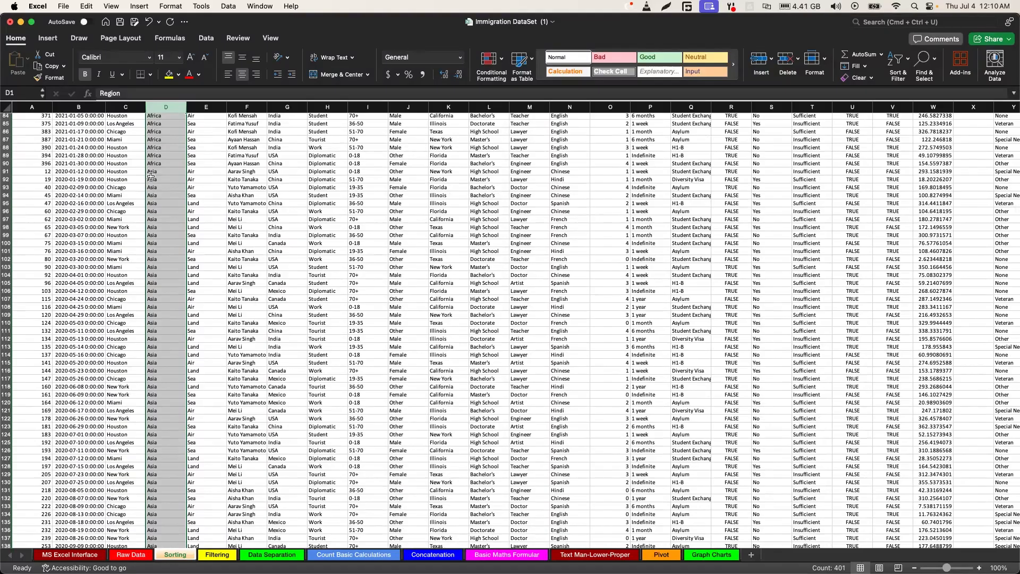
{"action": "scroll", "coordinate": [156, 351], "scroll_direction": "down", "scroll_amount": 1}
{"action": "scroll", "coordinate": [156, 352], "scroll_direction": "down", "scroll_amount": 15}
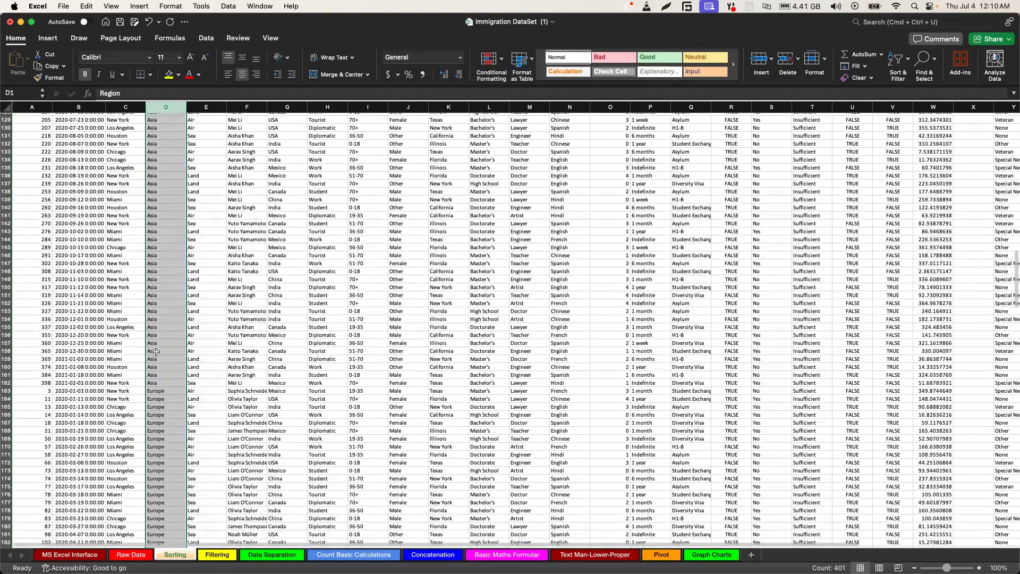
{"action": "scroll", "coordinate": [156, 336], "scroll_direction": "up", "scroll_amount": 17}
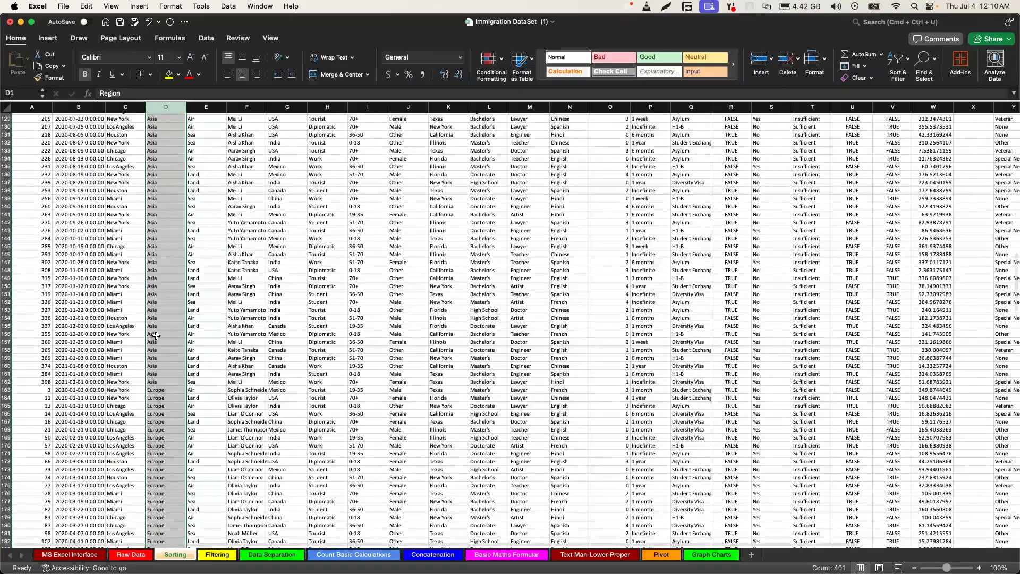
{"action": "scroll", "coordinate": [156, 335], "scroll_direction": "up", "scroll_amount": 20}
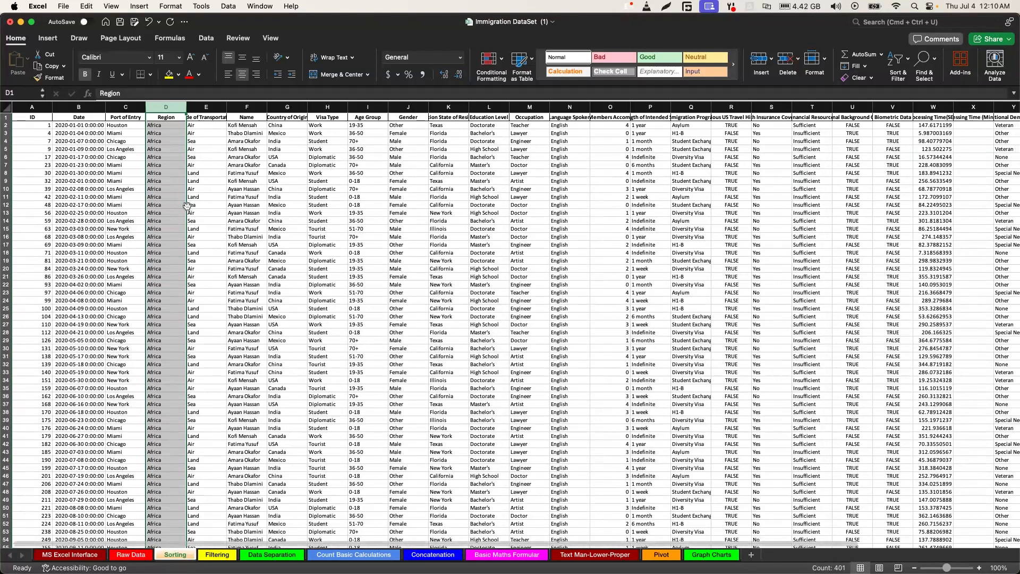
{"action": "left_click", "coordinate": [8, 109]}
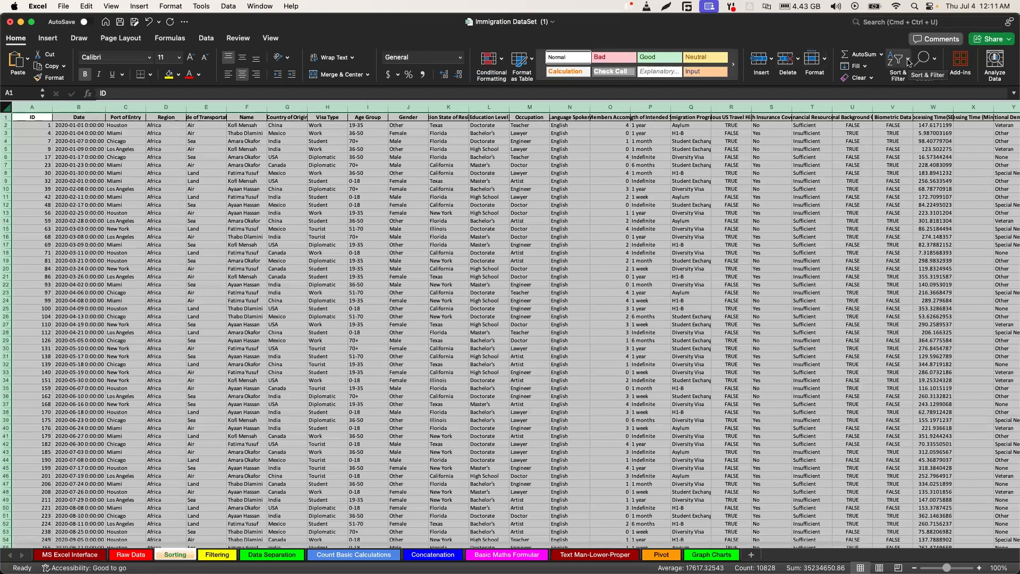
{"action": "left_click", "coordinate": [908, 62]}
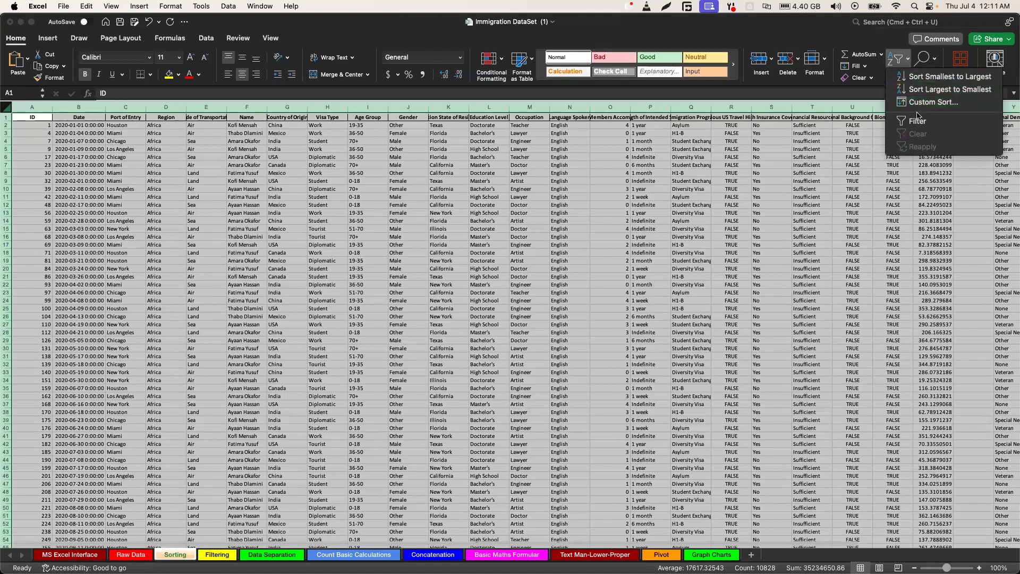
{"action": "left_click", "coordinate": [919, 123]}
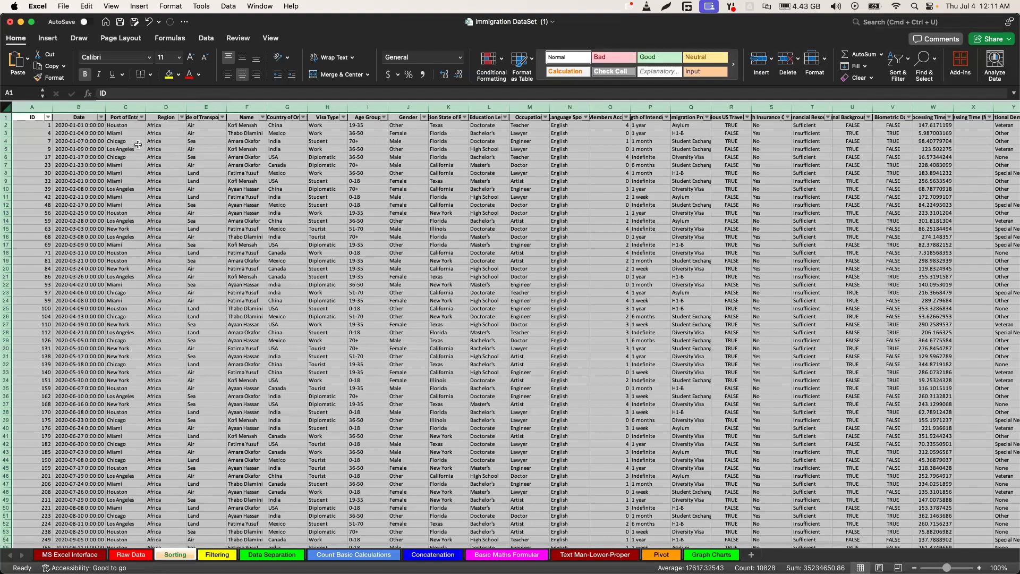
Filter the Port of Entry column to show only New York records
{"action": "left_click", "coordinate": [136, 129]}
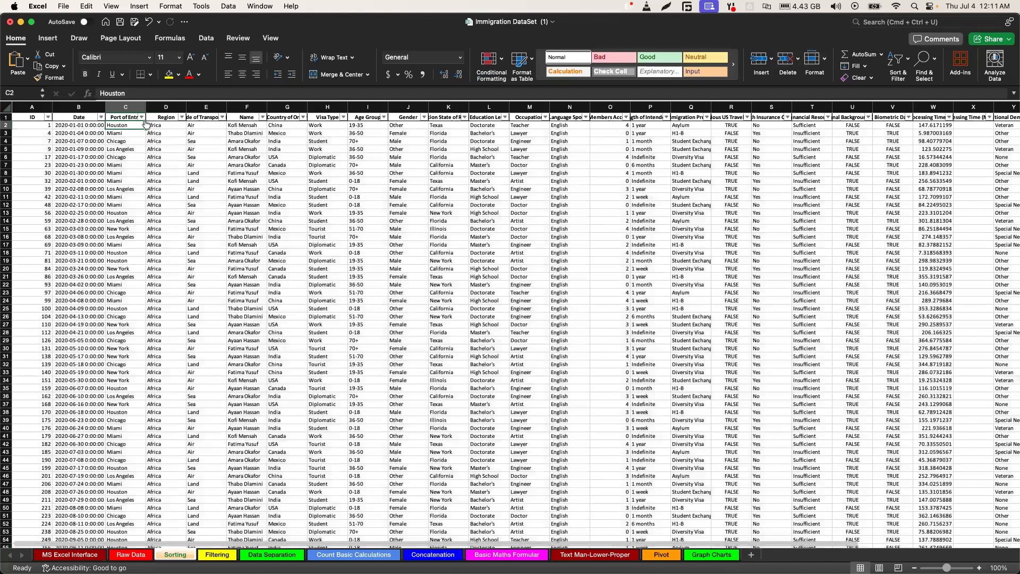
{"action": "left_click", "coordinate": [141, 117]}
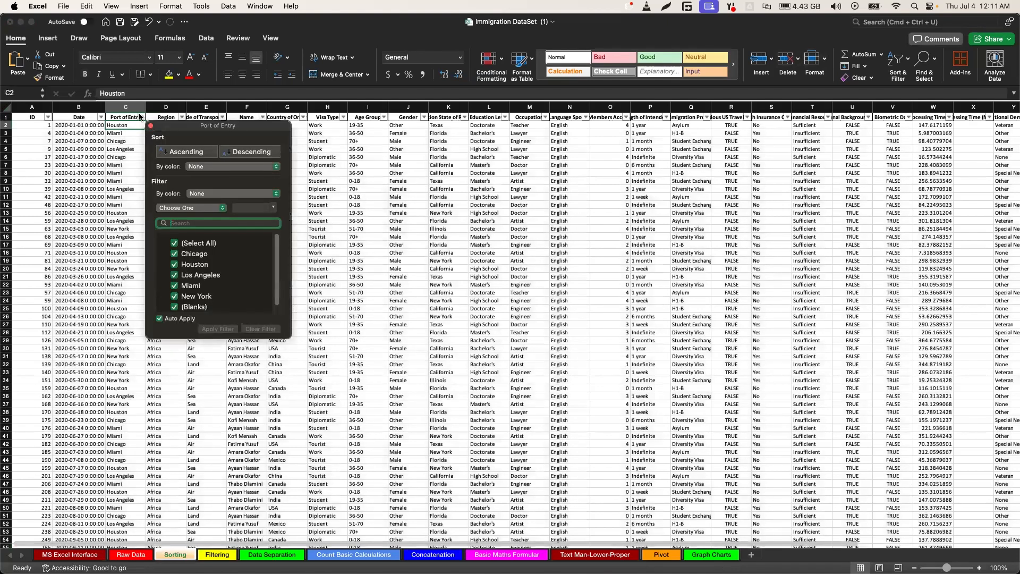
{"action": "left_click", "coordinate": [174, 243]}
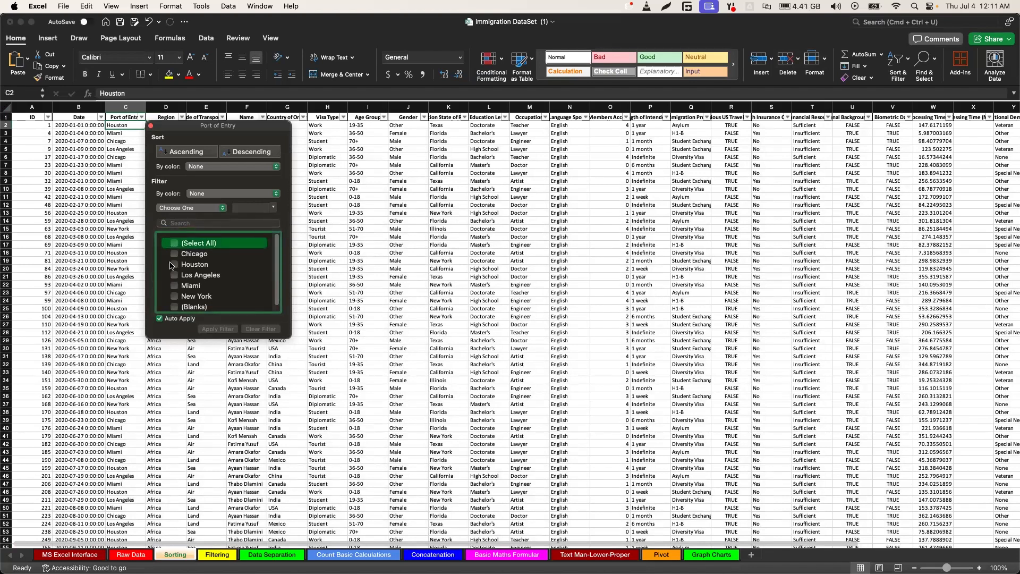
{"action": "scroll", "coordinate": [180, 292], "scroll_direction": "down", "scroll_amount": 1}
{"action": "left_click", "coordinate": [175, 292]}
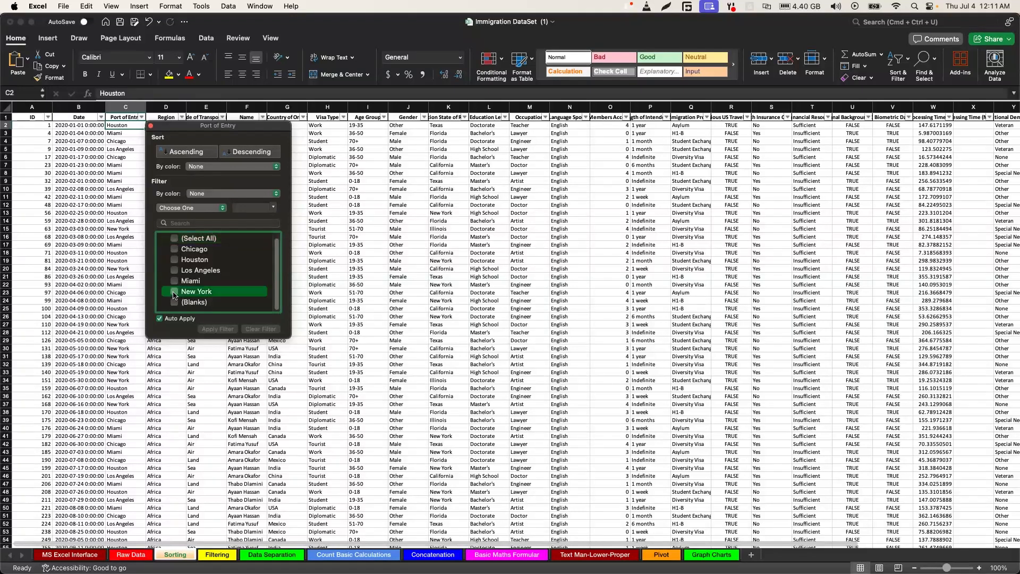
{"action": "left_click", "coordinate": [191, 406]}
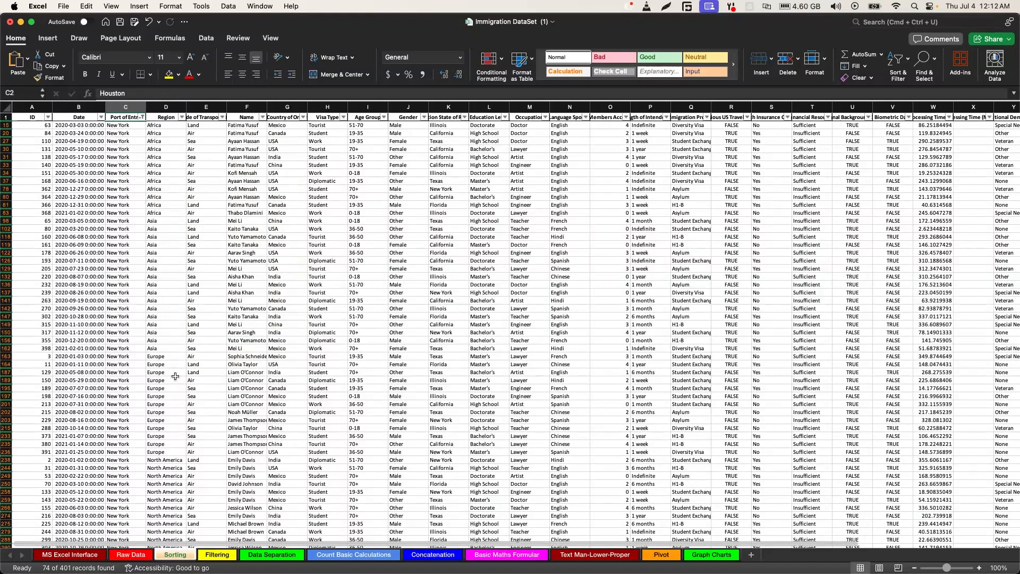
Insert four blank columns between the Name and Country of Origin columns
{"action": "left_click", "coordinate": [250, 260]}
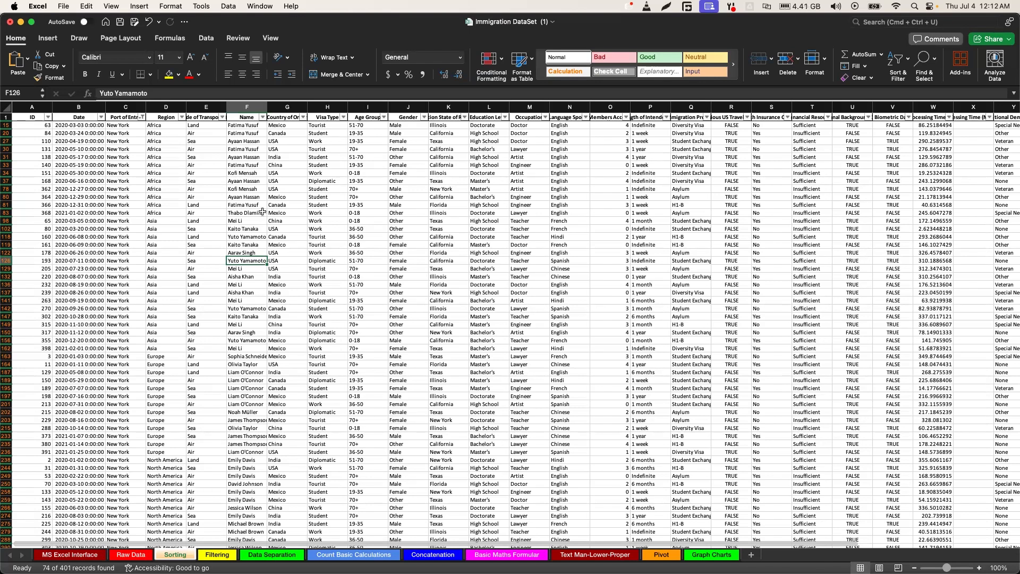
{"action": "left_click", "coordinate": [280, 106]}
{"action": "right_click", "coordinate": [280, 107]}
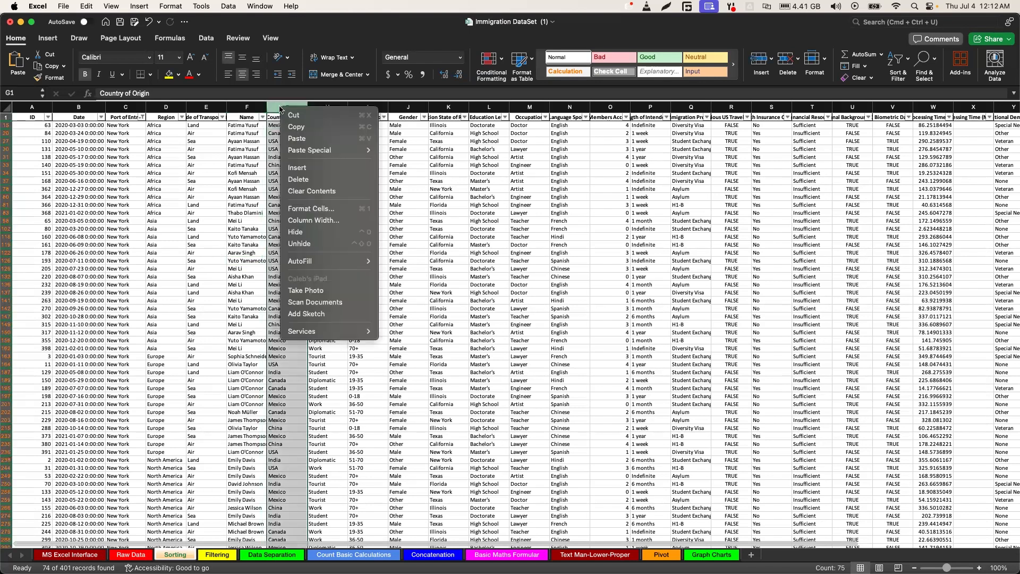
{"action": "left_click", "coordinate": [291, 168]}
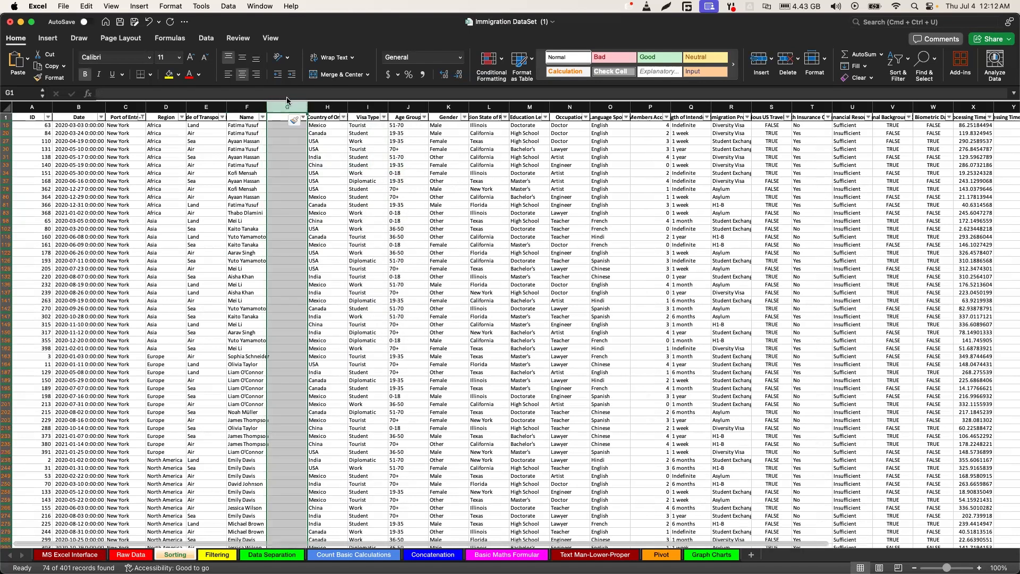
{"action": "right_click", "coordinate": [288, 107]}
{"action": "left_click", "coordinate": [311, 166]}
{"action": "right_click", "coordinate": [296, 109]}
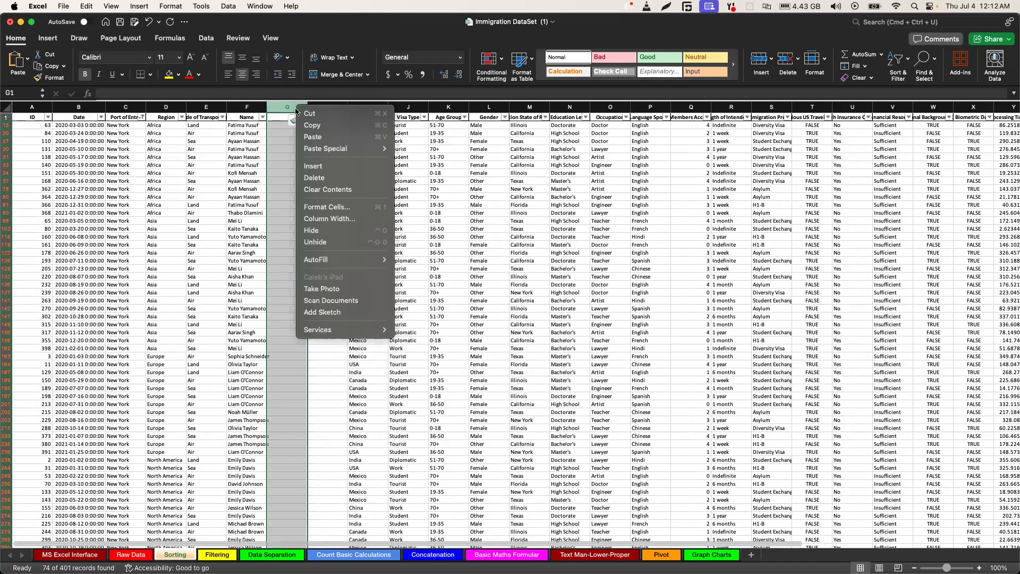
{"action": "left_click", "coordinate": [313, 164]}
{"action": "right_click", "coordinate": [328, 108]}
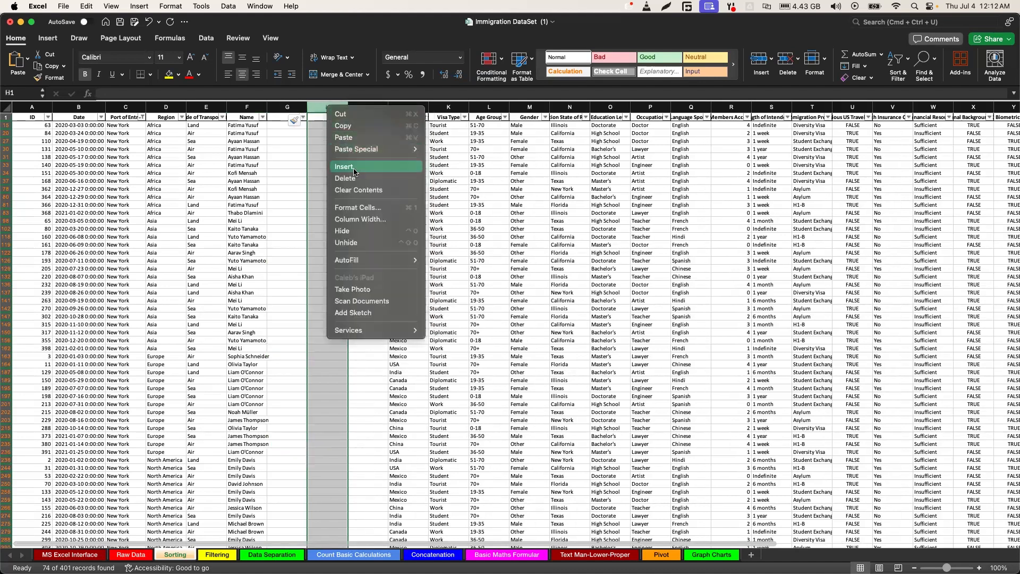
{"action": "left_click", "coordinate": [344, 166]}
Split the Name column with Text to Columns, using Delimited with Tab and Space, General format and destination $F$1, replacing existing data
{"action": "left_click", "coordinate": [242, 107]}
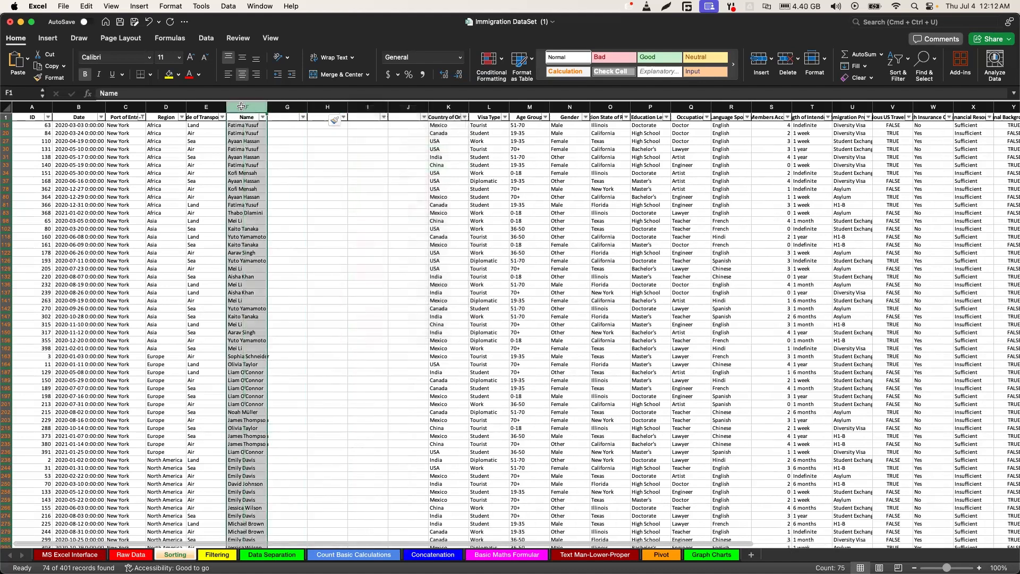
{"action": "left_click", "coordinate": [205, 38]}
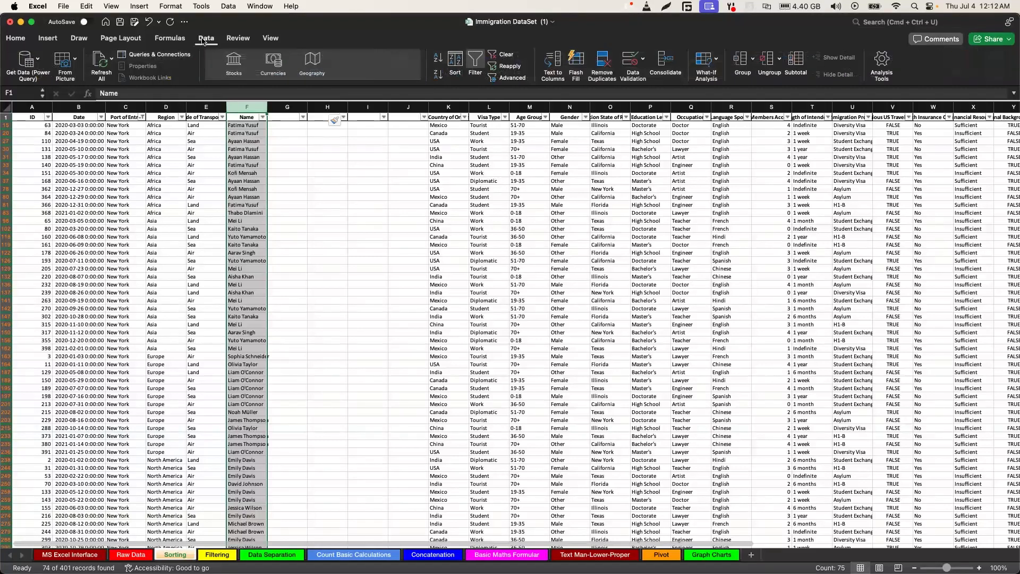
{"action": "left_click", "coordinate": [552, 71]}
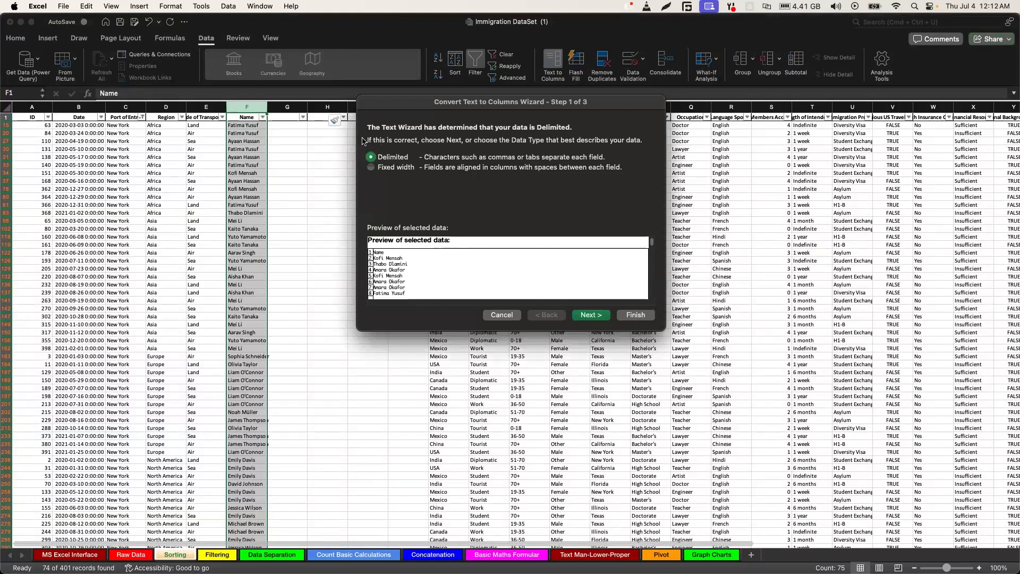
{"action": "left_click", "coordinate": [595, 316]}
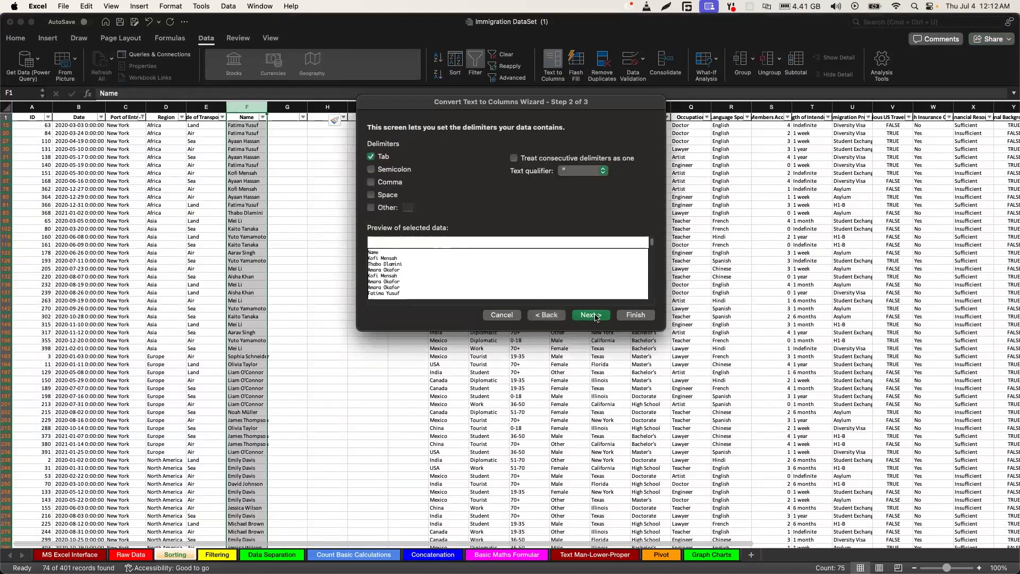
{"action": "left_click", "coordinate": [389, 200]}
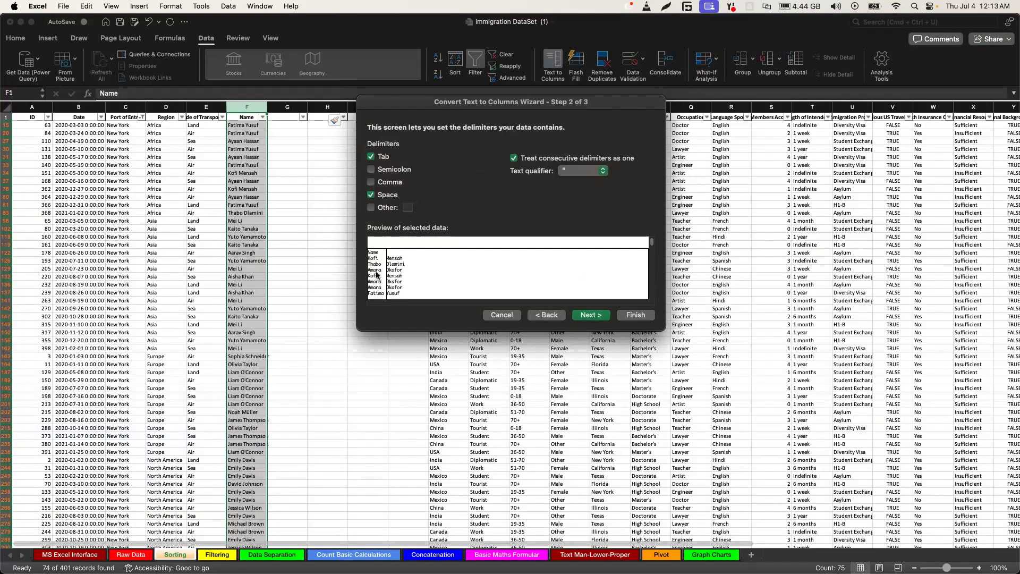
{"action": "left_click", "coordinate": [593, 317]}
{"action": "left_click", "coordinate": [632, 316]}
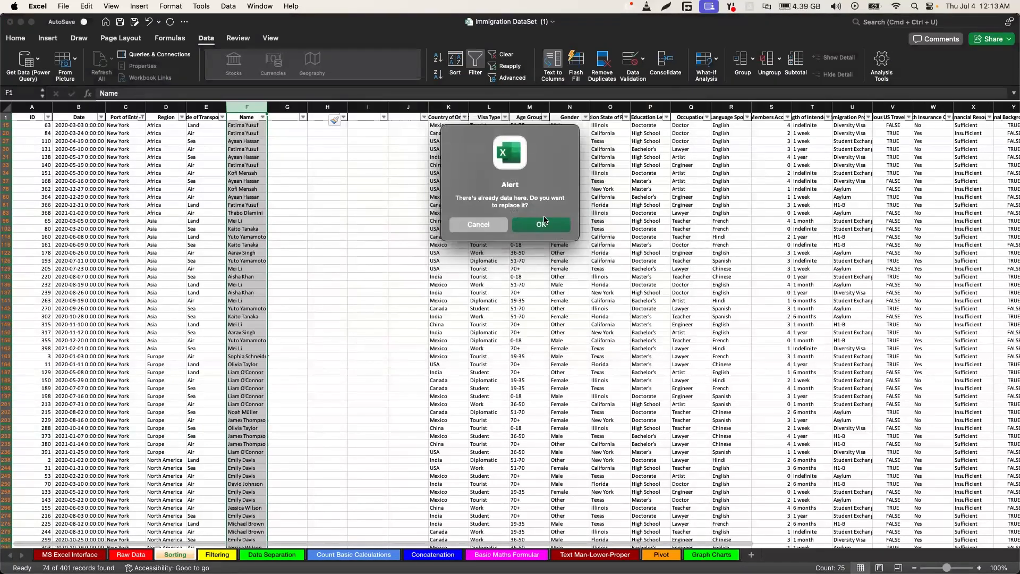
{"action": "left_click", "coordinate": [549, 223]}
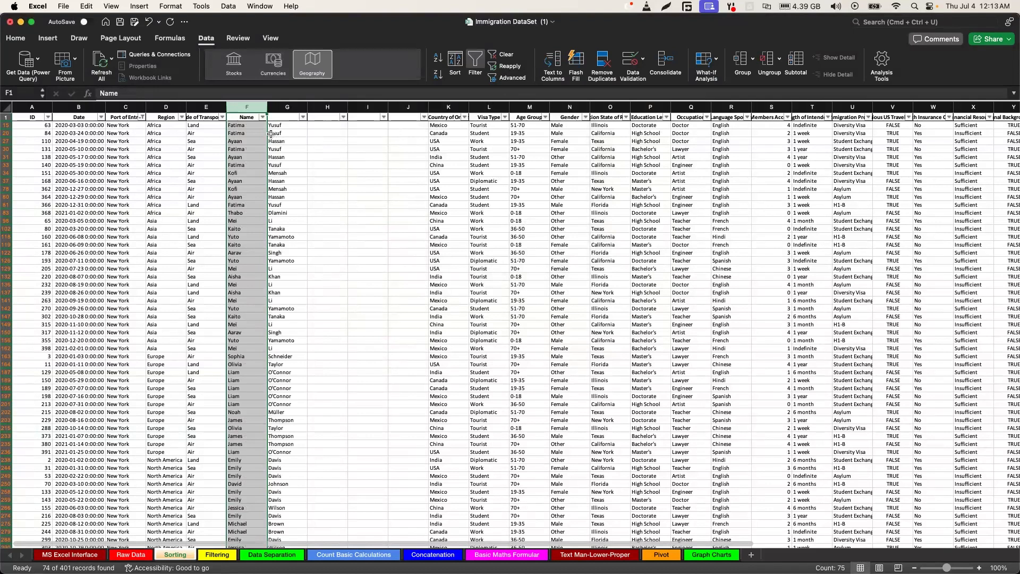
Delete the unused blank columns H to J before Country of Origin
{"action": "left_click", "coordinate": [335, 108]}
{"action": "left_click_drag", "start_coordinate": [334, 108], "coordinate": [395, 104]}
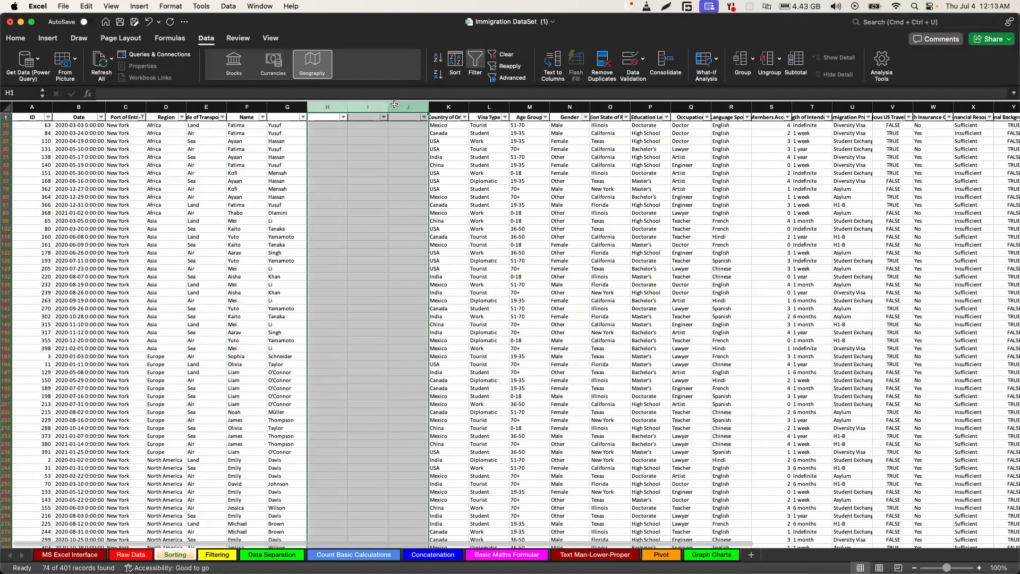
{"action": "right_click", "coordinate": [395, 105]}
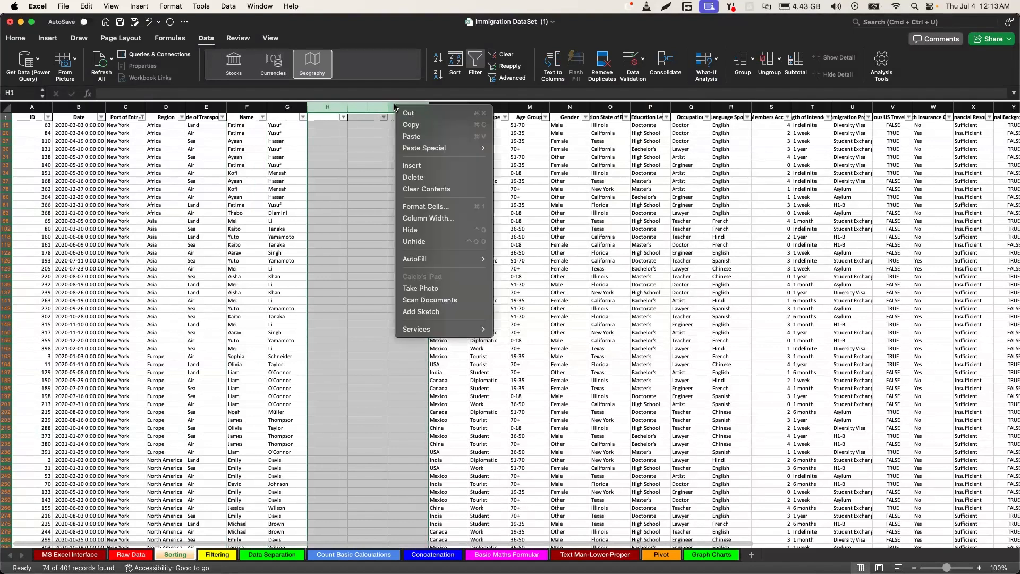
{"action": "left_click", "coordinate": [413, 178]}
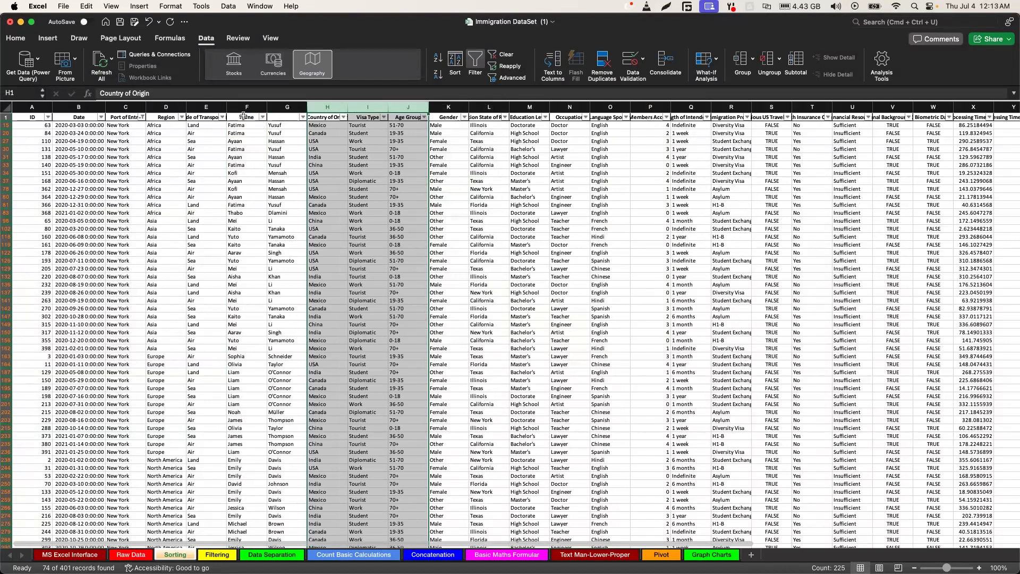
Rename the header in F1 as FirstName and enter Lastname as the header in G1
{"action": "double_click", "coordinate": [243, 116]}
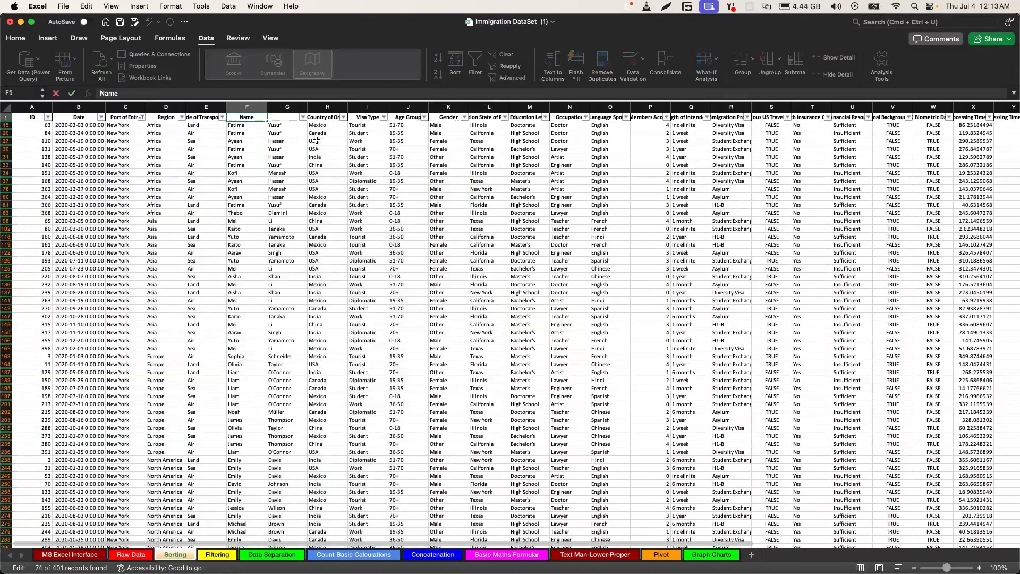
{"action": "type", "text": "First"}
{"action": "left_click", "coordinate": [280, 118]}
{"action": "double_click", "coordinate": [279, 118]}
{"action": "type", "text": "Lastname"}
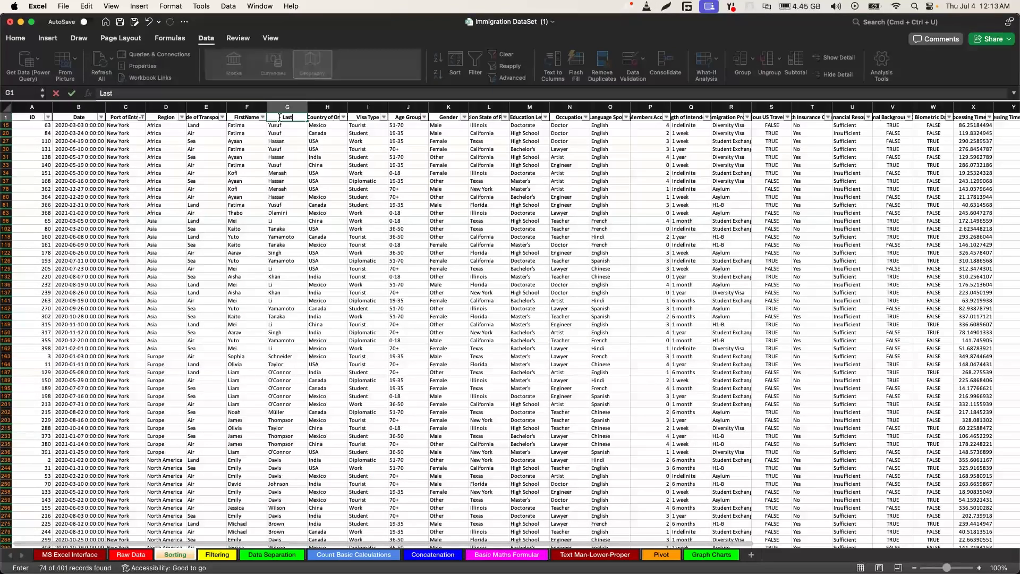
{"action": "left_click", "coordinate": [339, 166]}
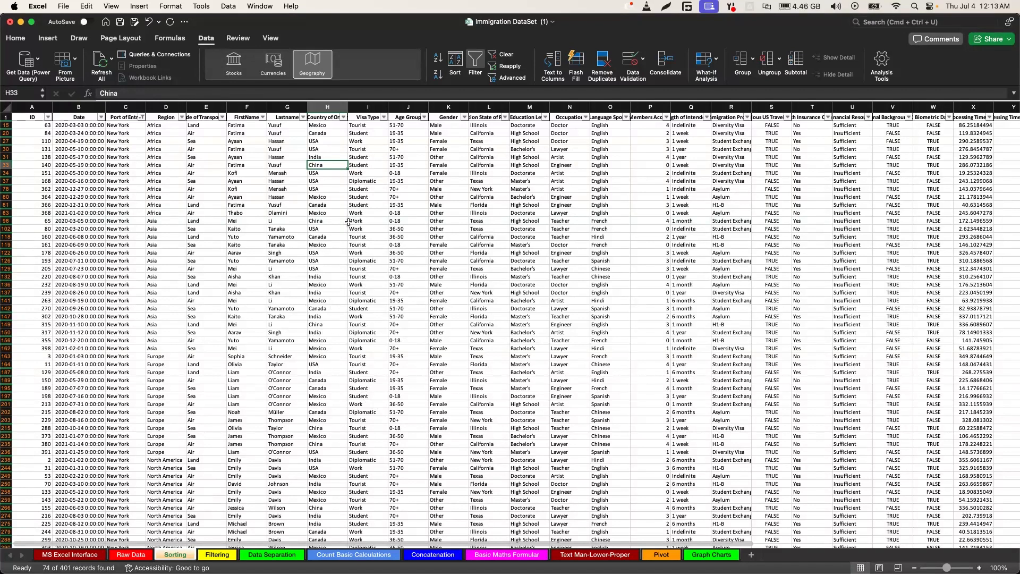
Insert one blank column between the Lastname and Country of Origin columns
{"action": "left_click", "coordinate": [371, 104]}
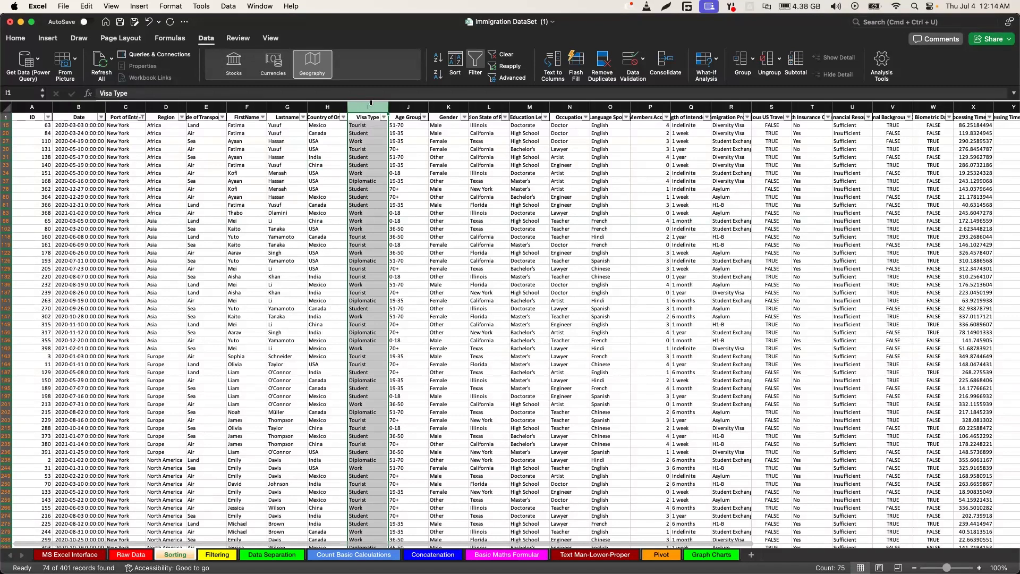
{"action": "left_click", "coordinate": [328, 103]}
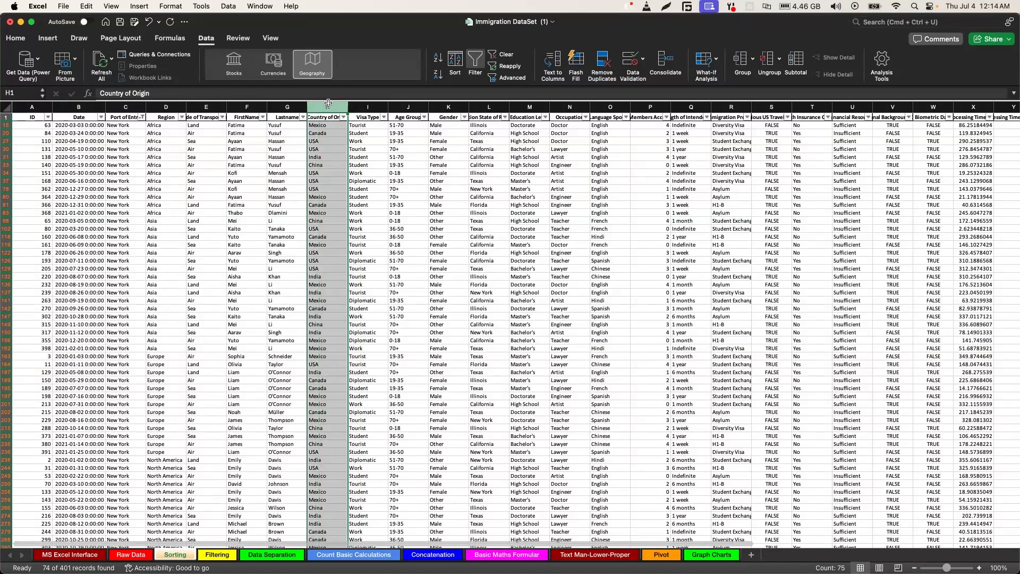
{"action": "right_click", "coordinate": [329, 104]}
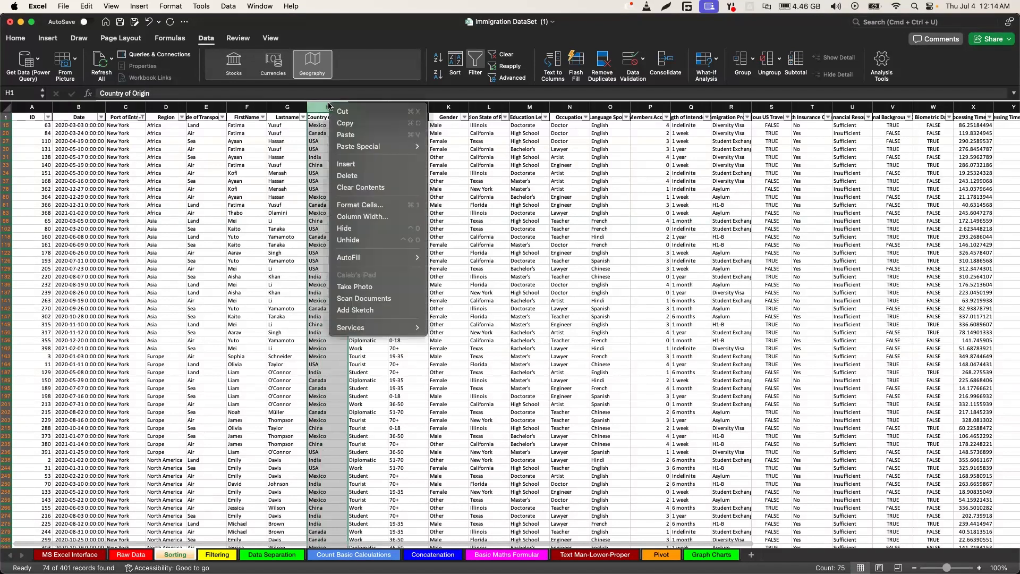
{"action": "left_click", "coordinate": [349, 166]}
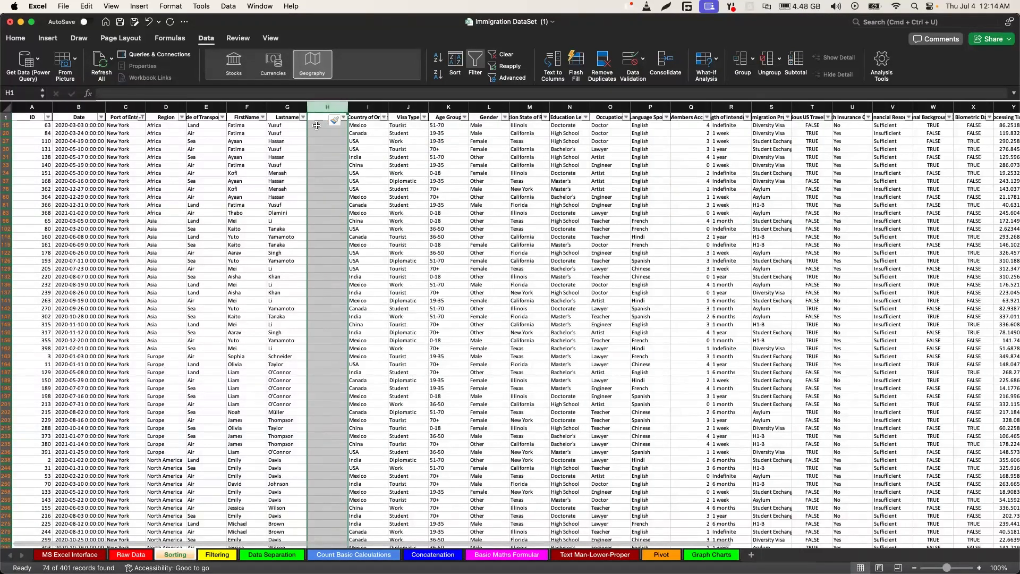
Start a CONCATENATE formula in H15, the first visible data cell of the blank column beside Lastname
{"action": "left_click", "coordinate": [321, 123]}
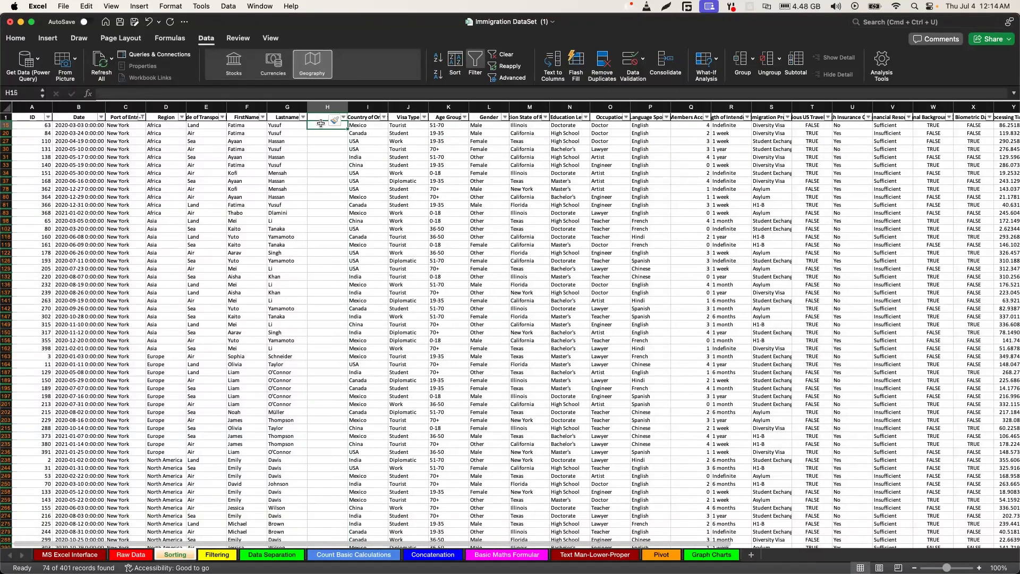
{"action": "double_click", "coordinate": [321, 123]}
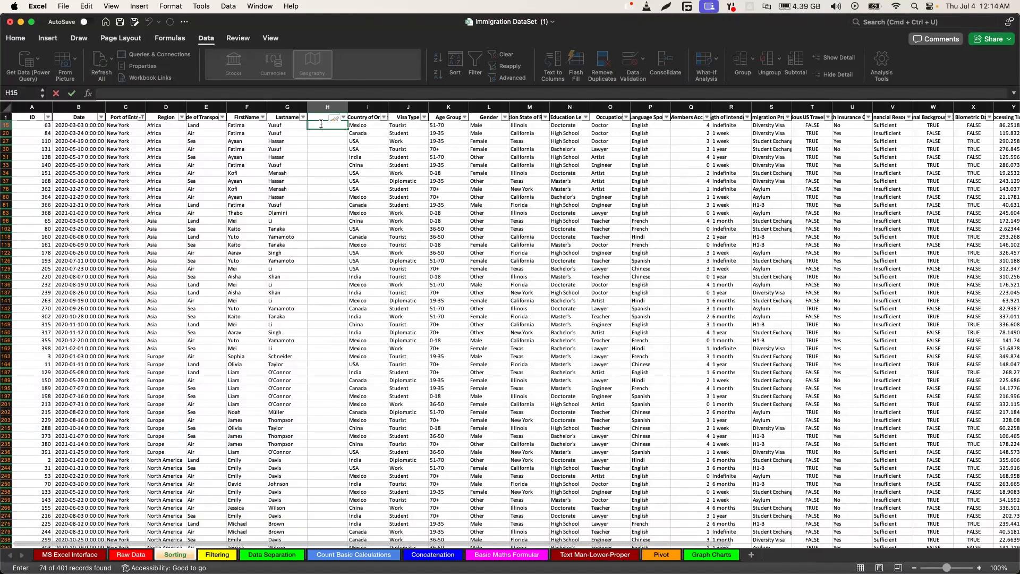
{"action": "type", "text": "="}
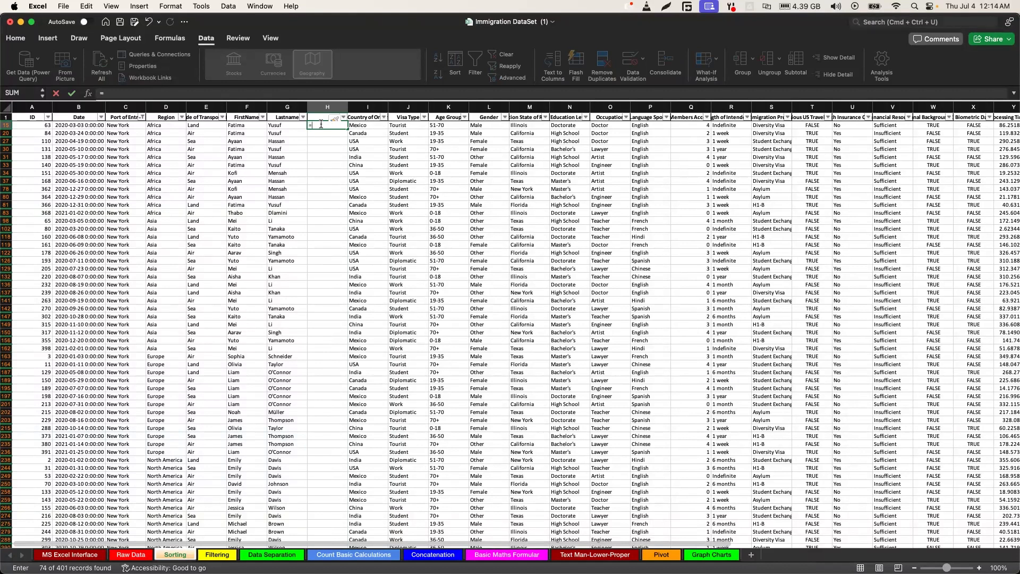
{"action": "type", "text": "c"}
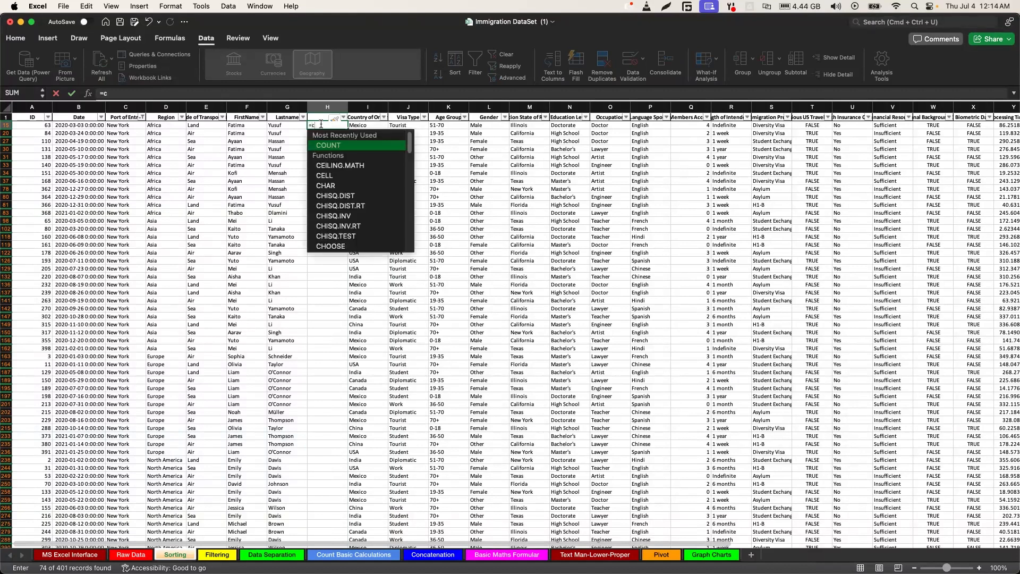
{"action": "type", "text": "o"}
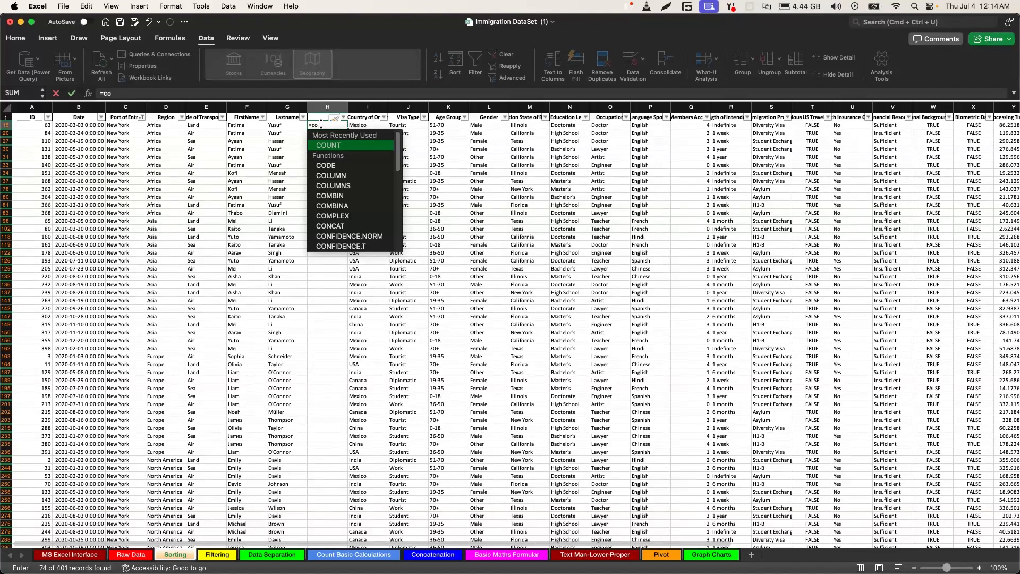
{"action": "type", "text": "ncat"}
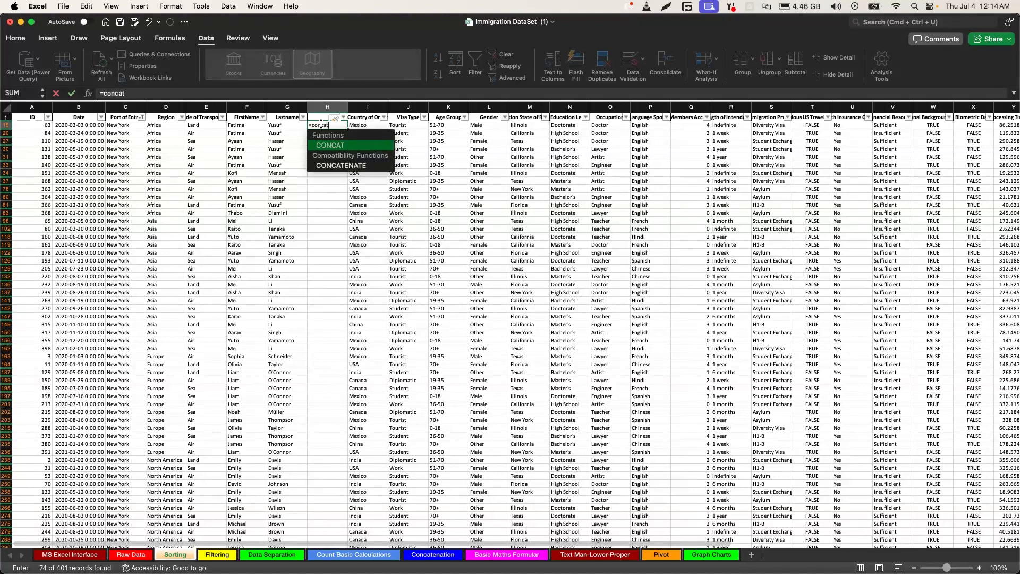
{"action": "key", "text": "Down"}
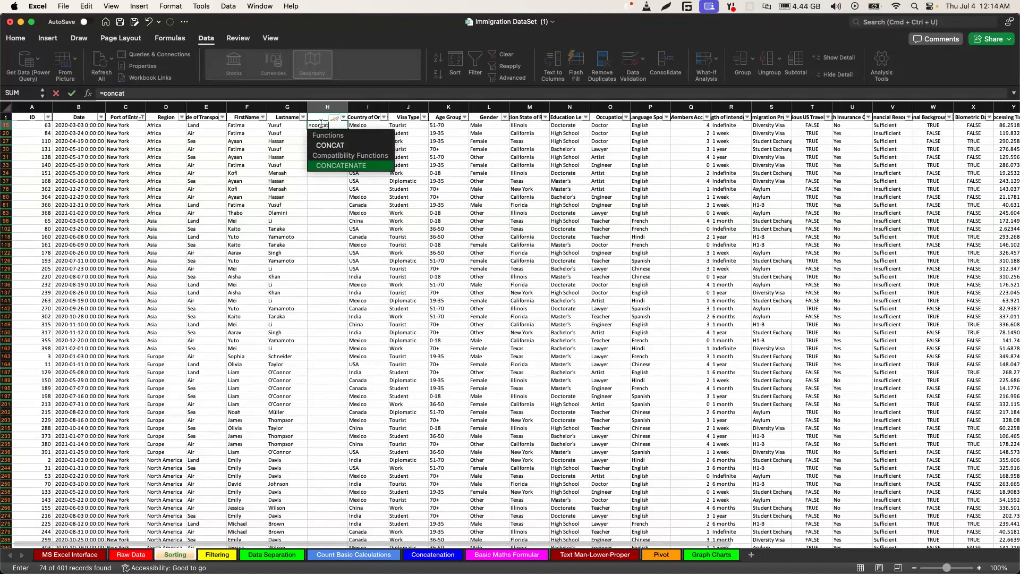
{"action": "key", "text": "Tab"}
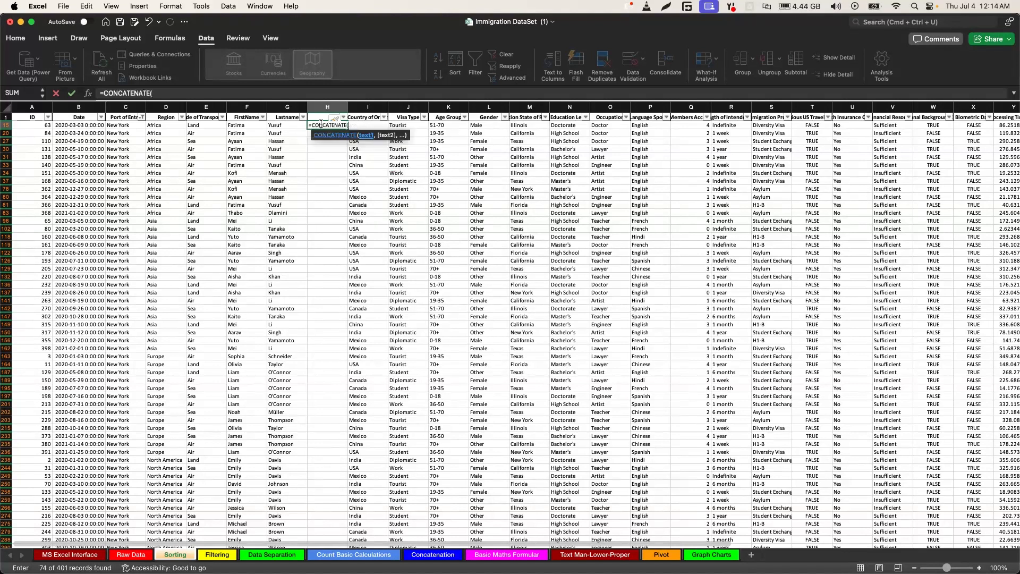
Complete the formula with columns F and G joined by a space, accepting the suggested version =CONCATENATE(@F:F," ",@G:G)
{"action": "left_click", "coordinate": [245, 109]}
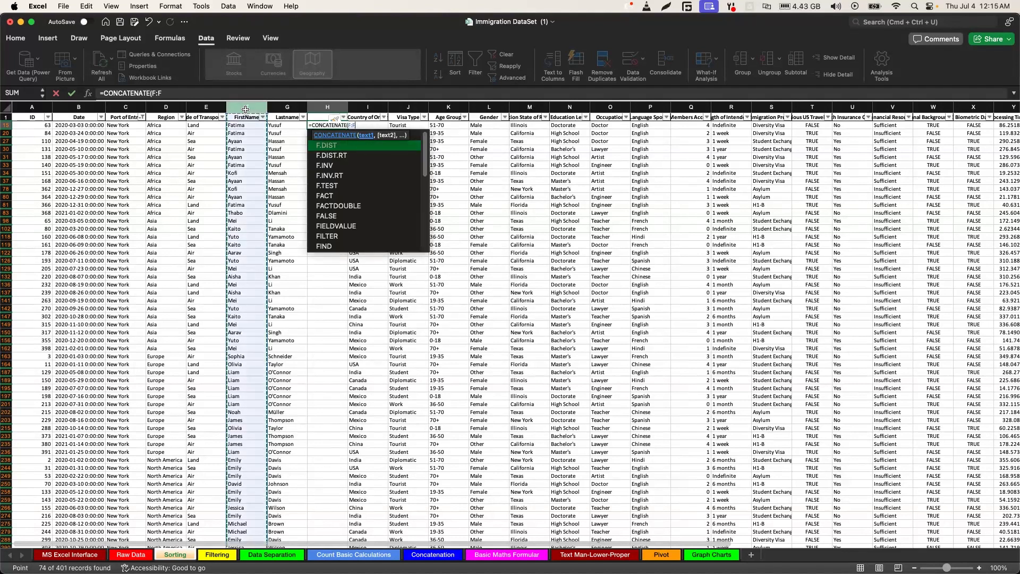
{"action": "type", "text": ","}
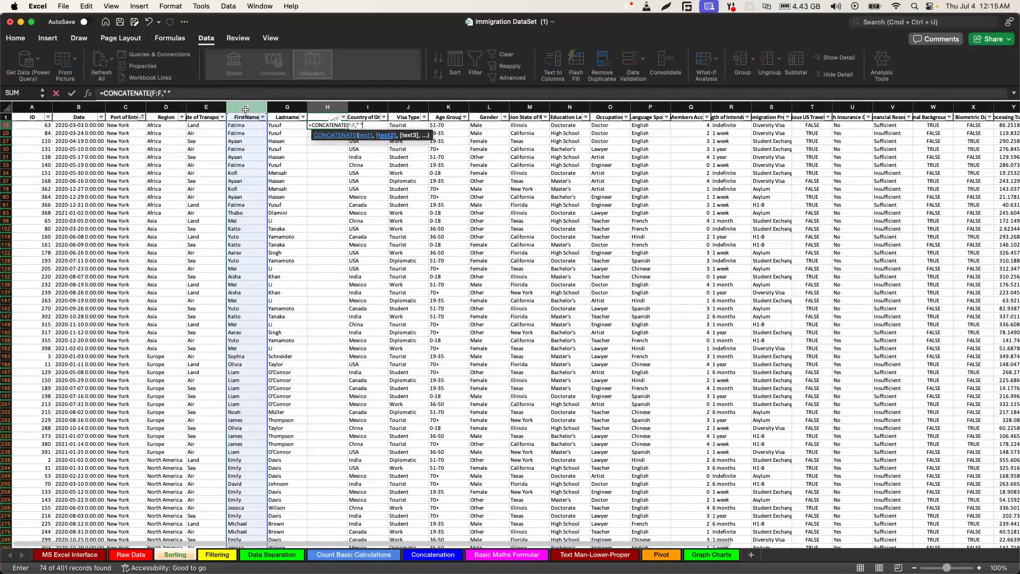
{"action": "type", "text": ","}
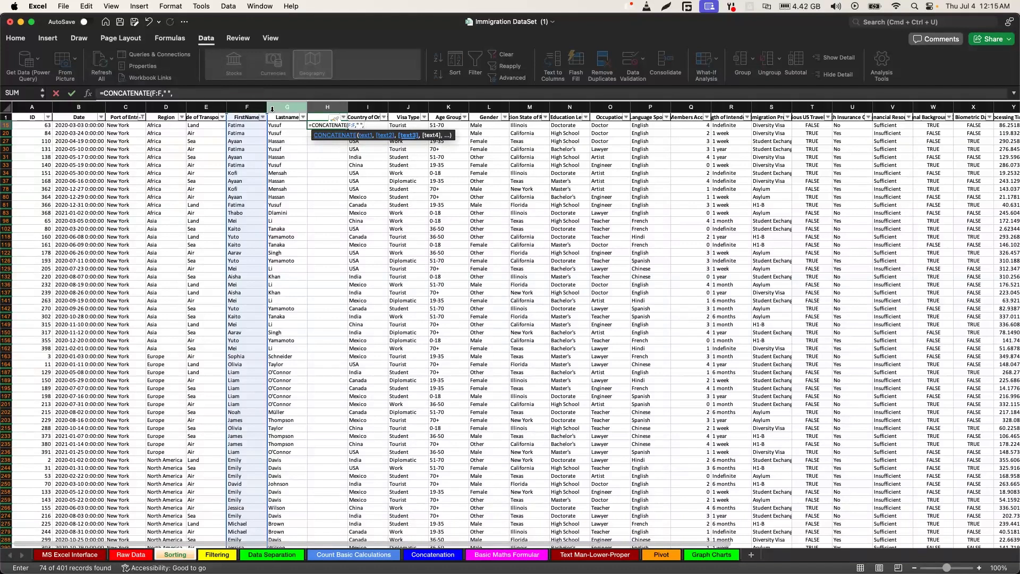
{"action": "left_click", "coordinate": [291, 105]}
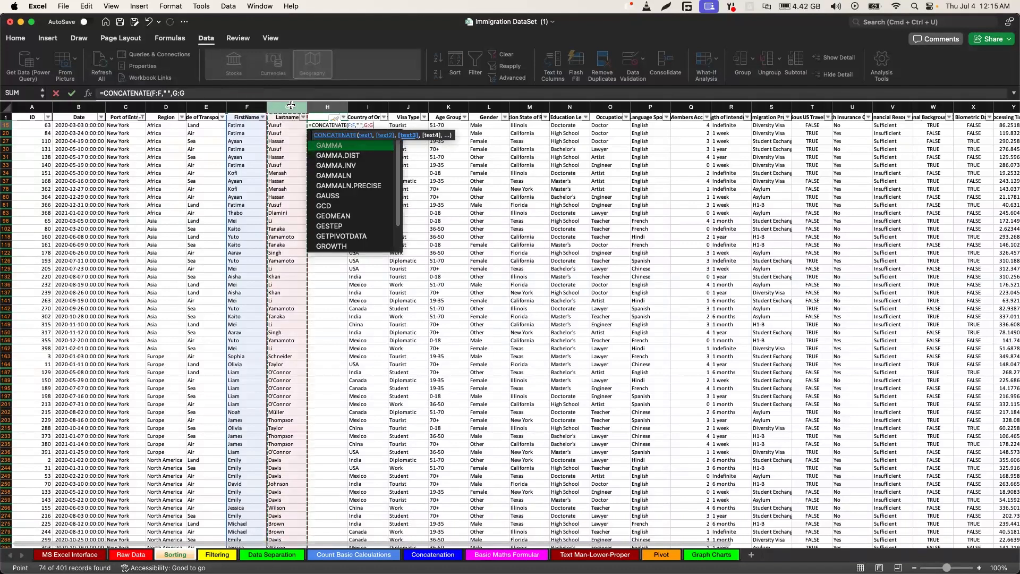
{"action": "type", "text": ")"}
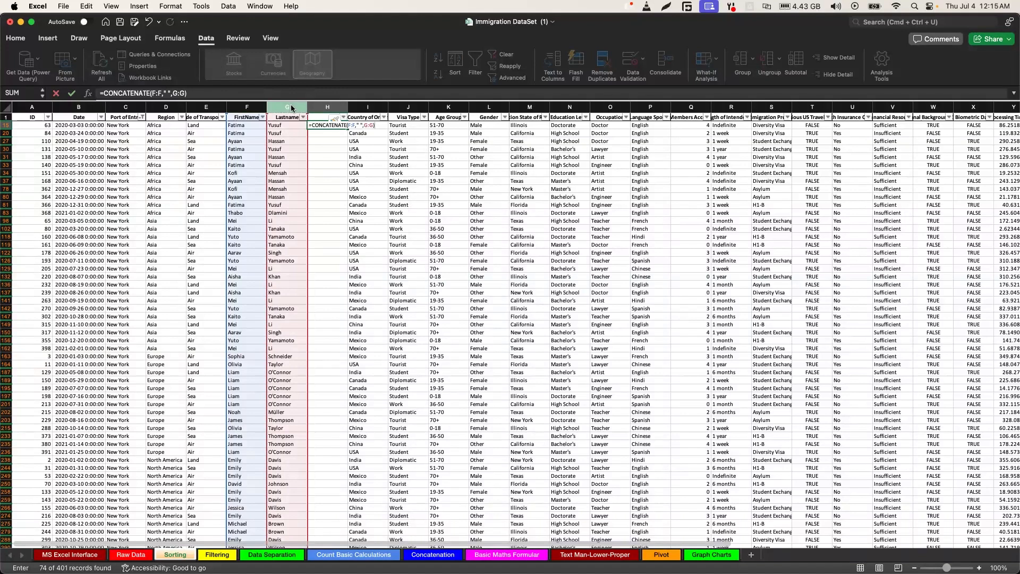
{"action": "mouse_move", "coordinate": [101, 92]}
{"action": "left_mouse_down"}
{"action": "mouse_move", "coordinate": [180, 91]}
{"action": "mouse_move", "coordinate": [101, 92]}
{"action": "left_mouse_up"}
{"action": "left_click", "coordinate": [101, 91]}
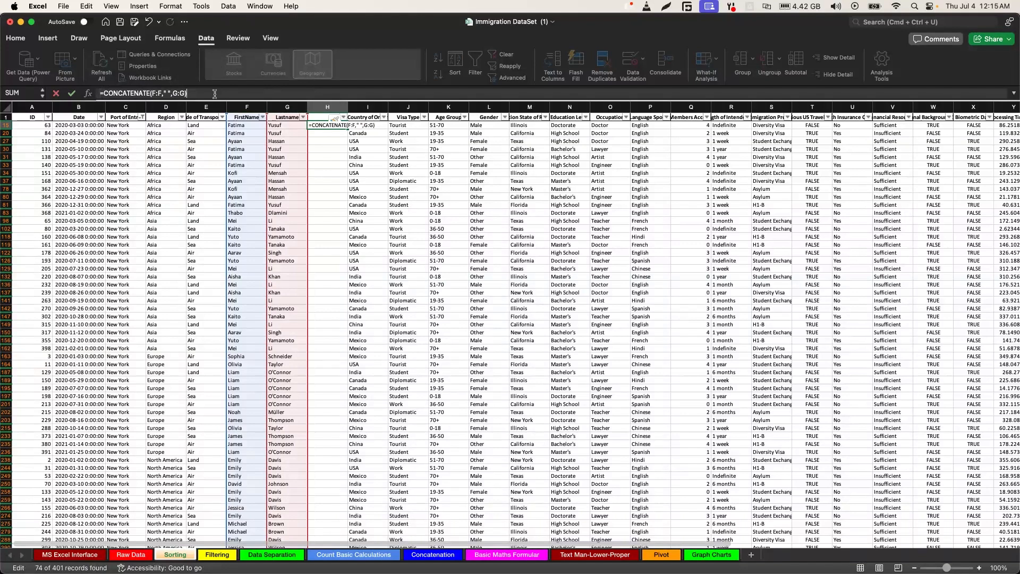
{"action": "key", "text": "Return"}
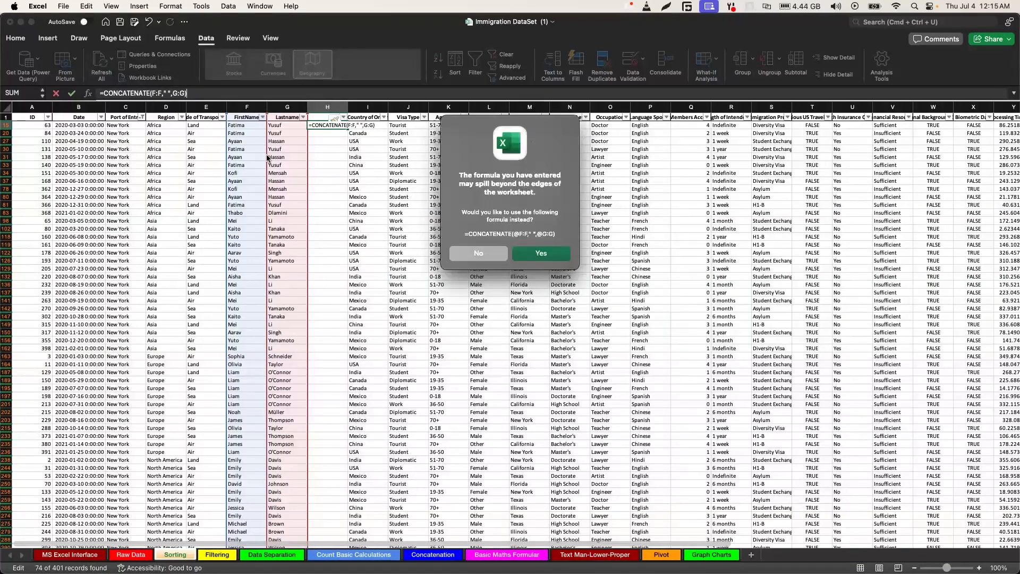
{"action": "left_click", "coordinate": [541, 254]}
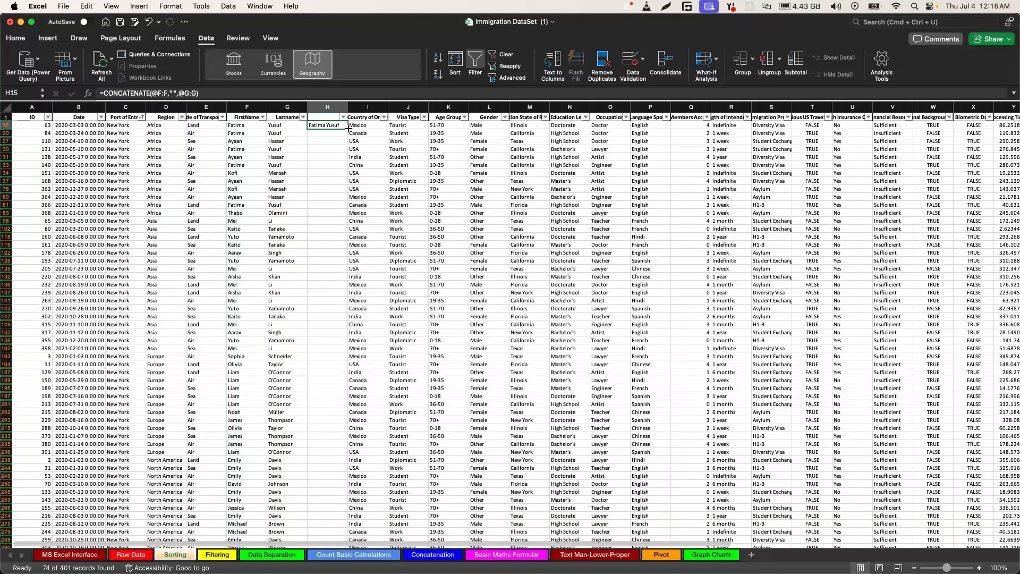
Fill the H15 formula down column H through row 102
{"action": "left_click_drag", "start_coordinate": [348, 128], "coordinate": [346, 201]}
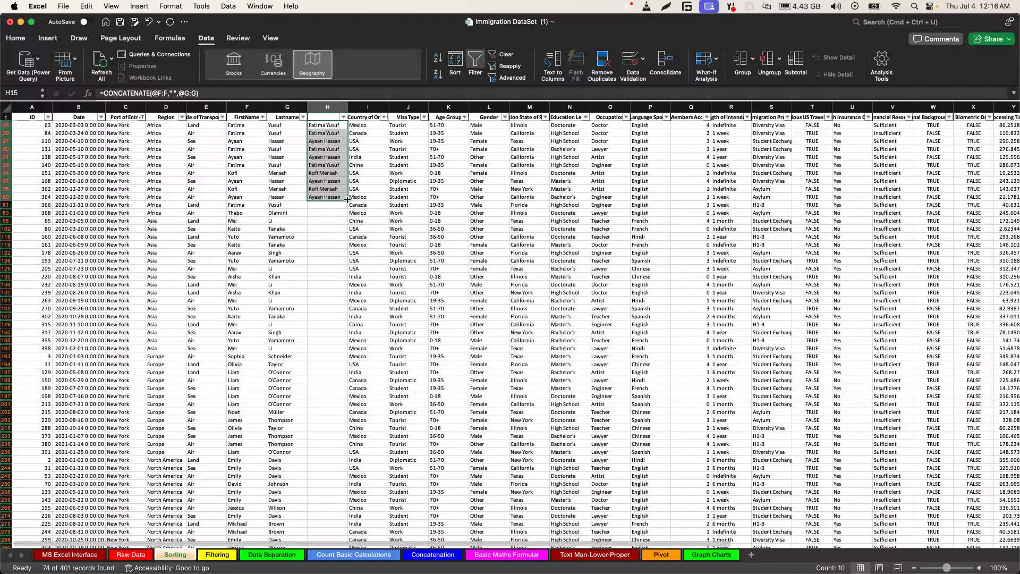
{"action": "left_click_drag", "start_coordinate": [349, 201], "coordinate": [346, 229]}
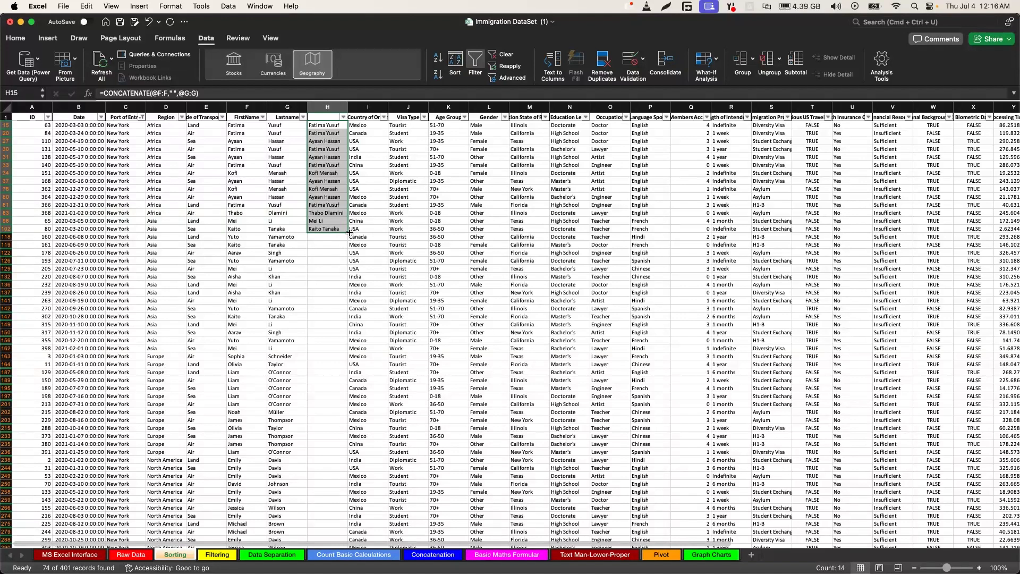
{"action": "key", "text": "F2"}
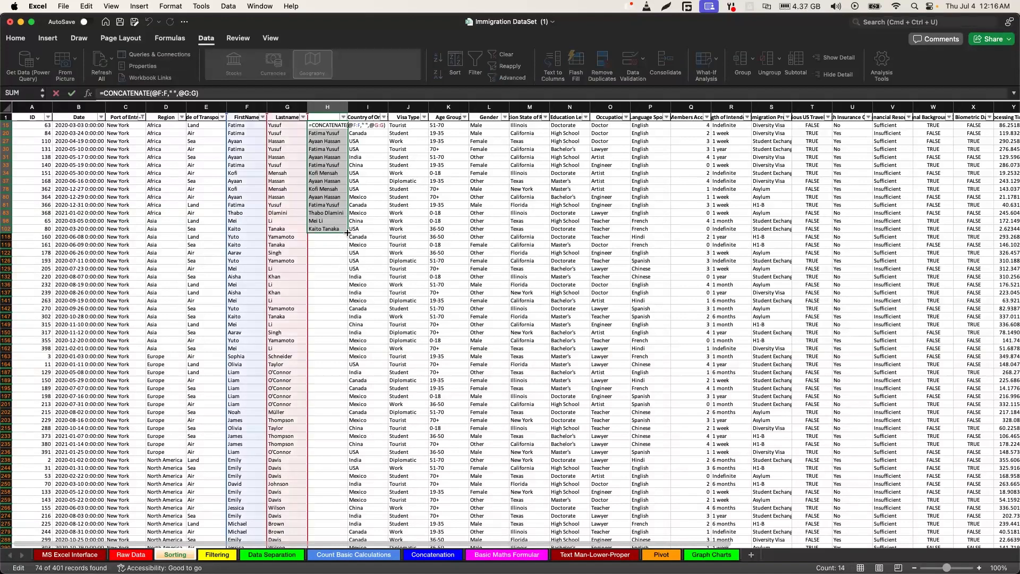
{"action": "left_click", "coordinate": [332, 275]}
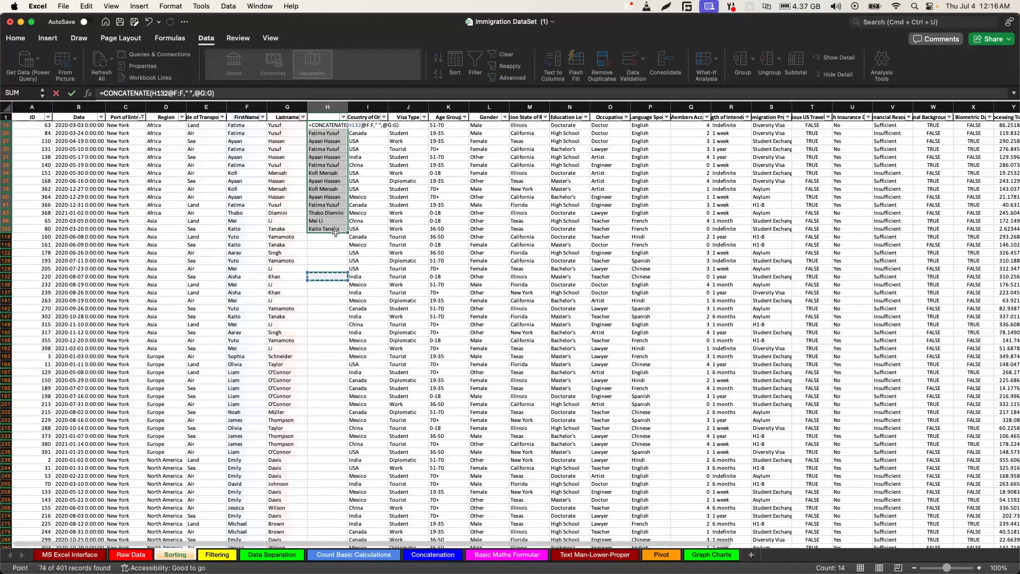
{"action": "key", "text": "Escape"}
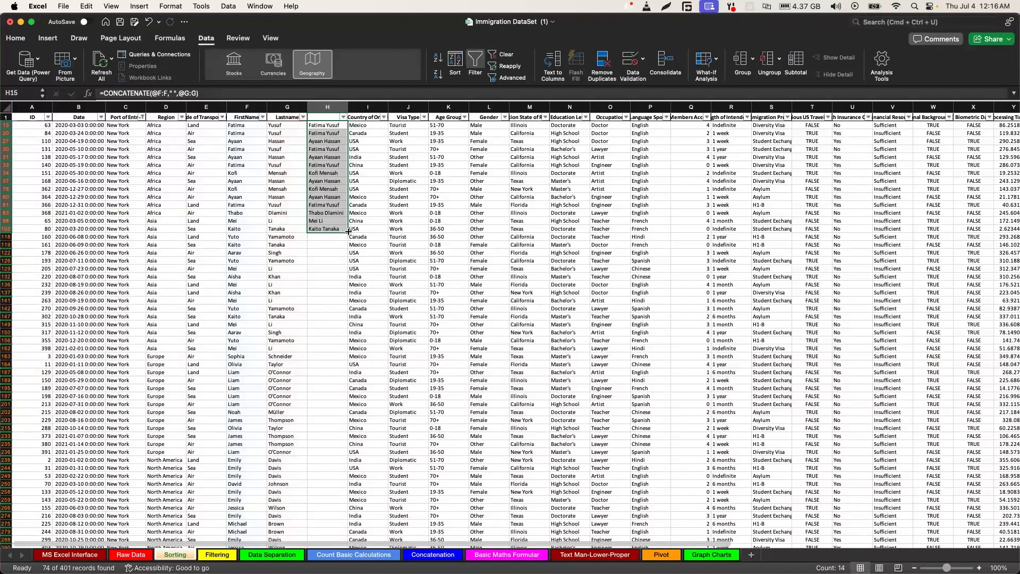
{"action": "key", "text": "F2"}
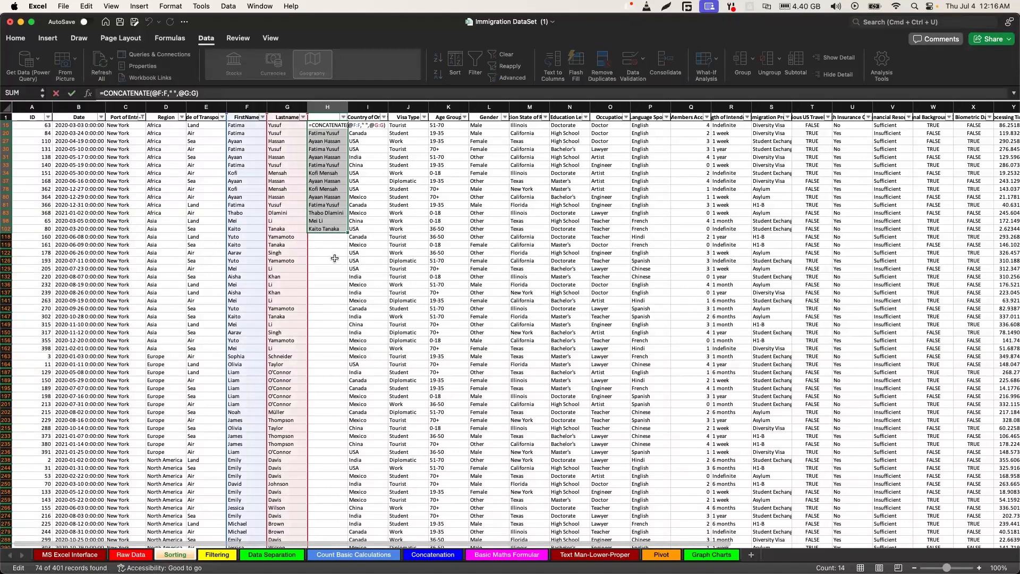
{"action": "key", "text": "Escape"}
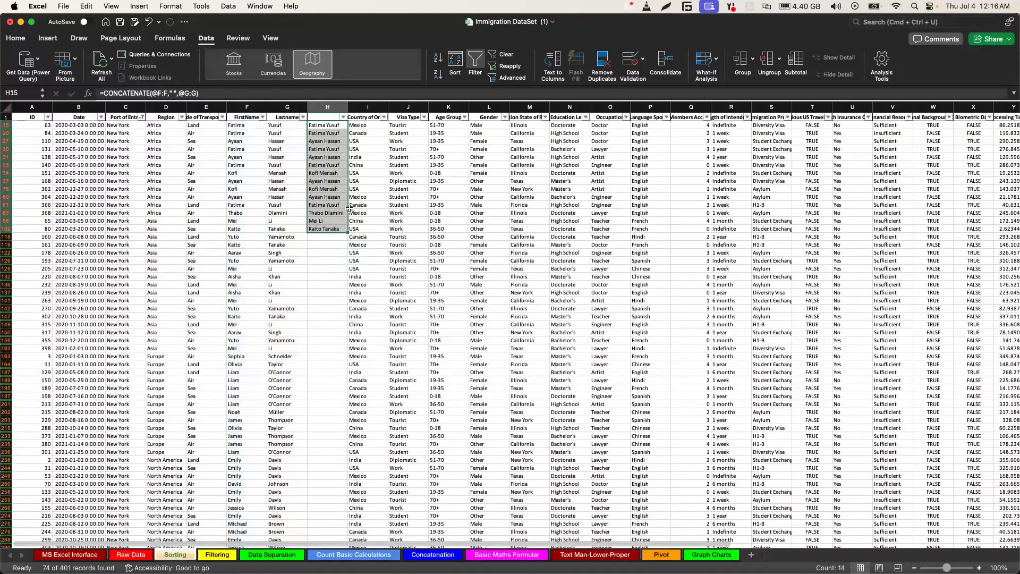
Copy the H15 formula into the header cell H1 and down column H to the last filtered record
{"action": "left_click", "coordinate": [324, 125]}
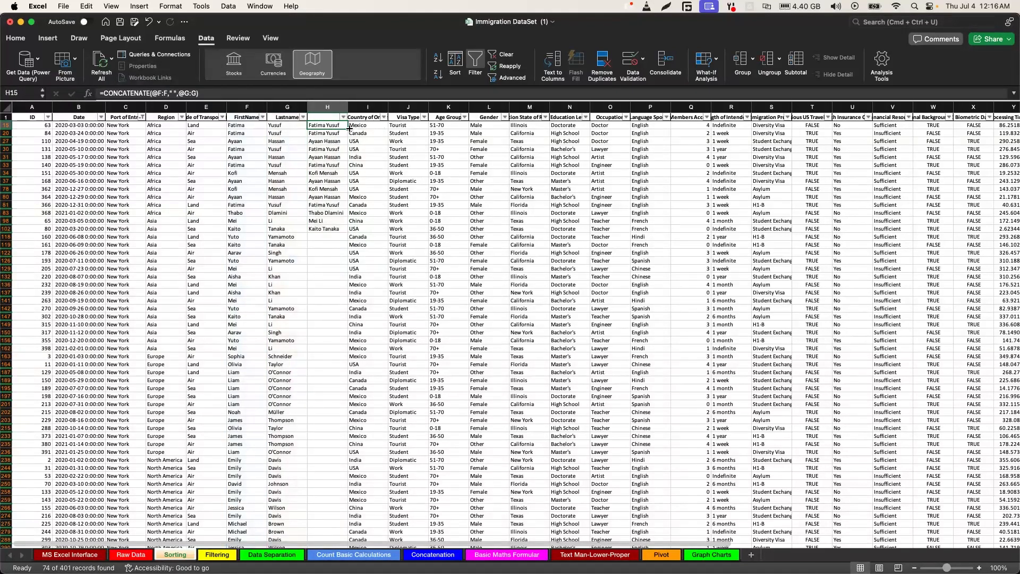
{"action": "left_click_drag", "start_coordinate": [348, 128], "coordinate": [332, 230]}
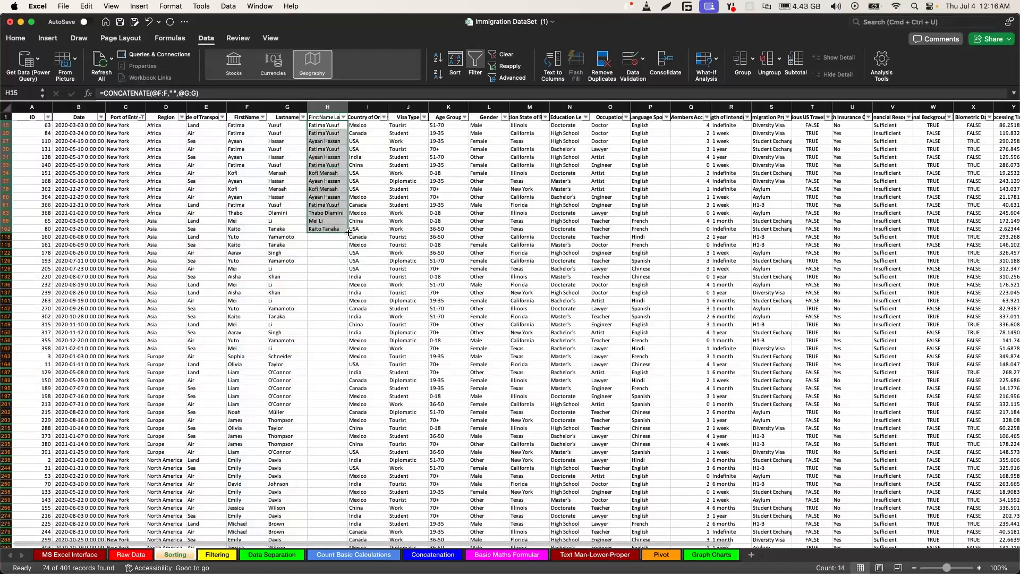
{"action": "key", "text": "F2"}
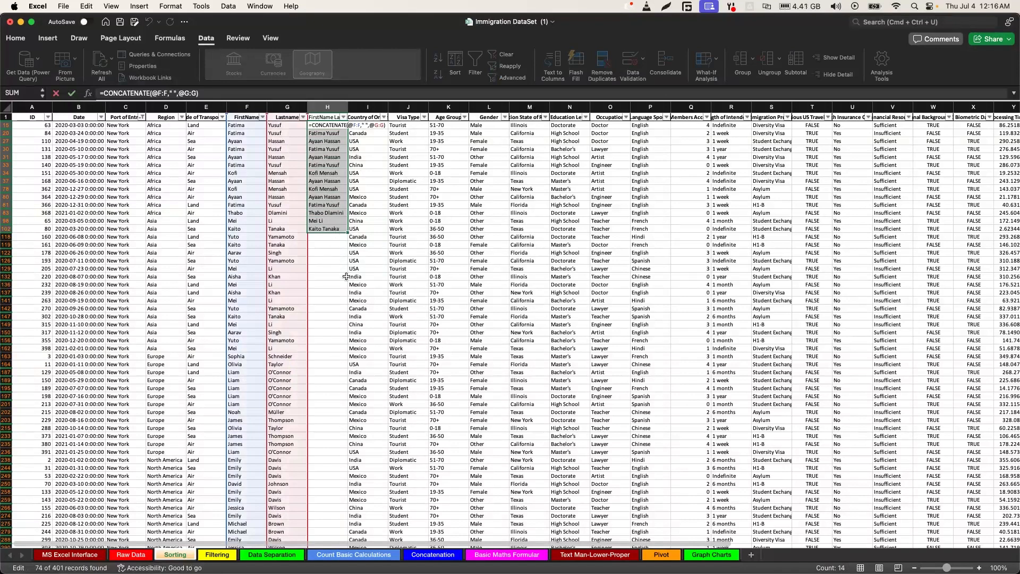
{"action": "key", "text": "Escape"}
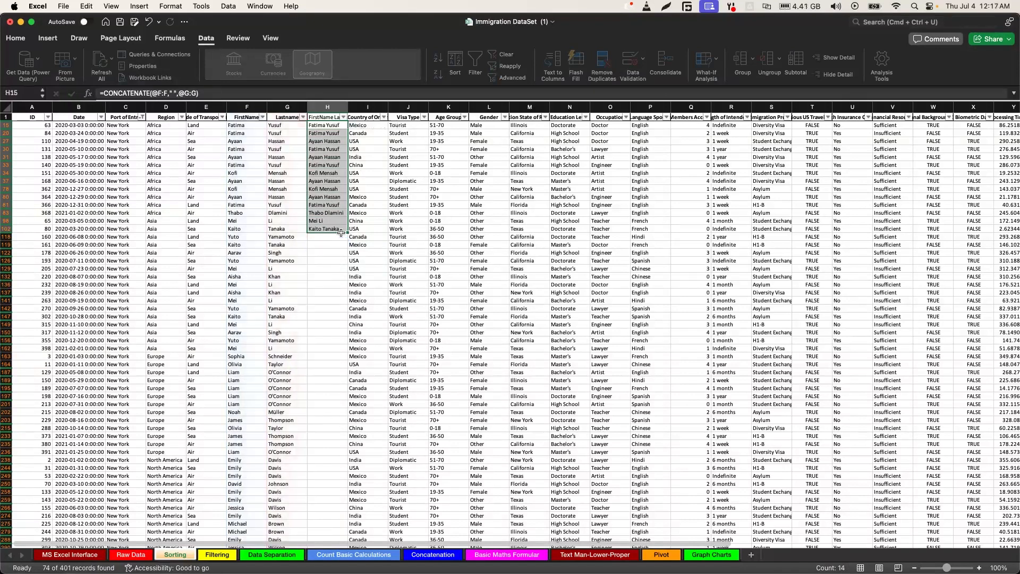
{"action": "left_click_drag", "start_coordinate": [341, 232], "coordinate": [333, 194]}
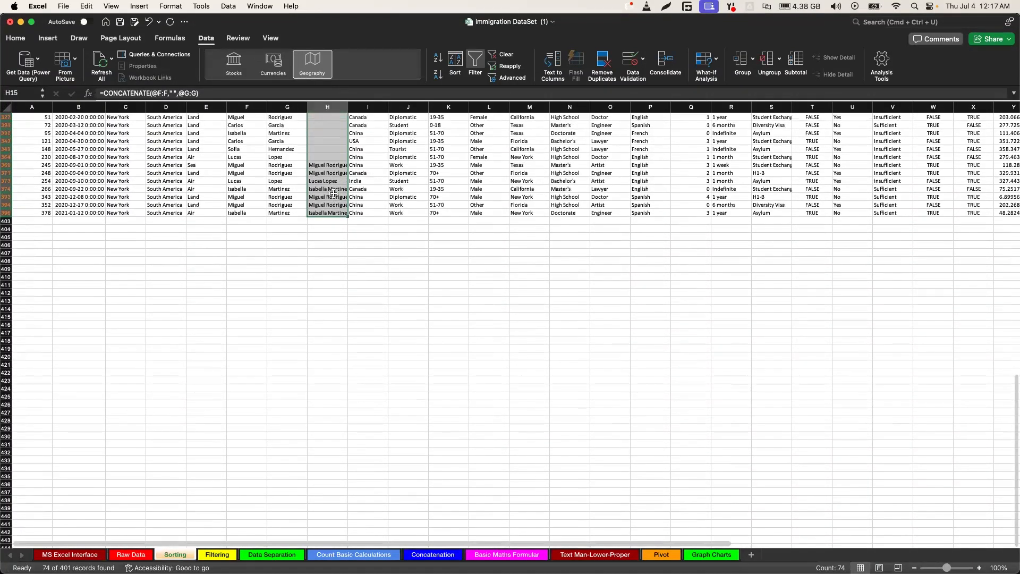
{"action": "scroll", "coordinate": [333, 193], "scroll_direction": "up", "scroll_amount": 5}
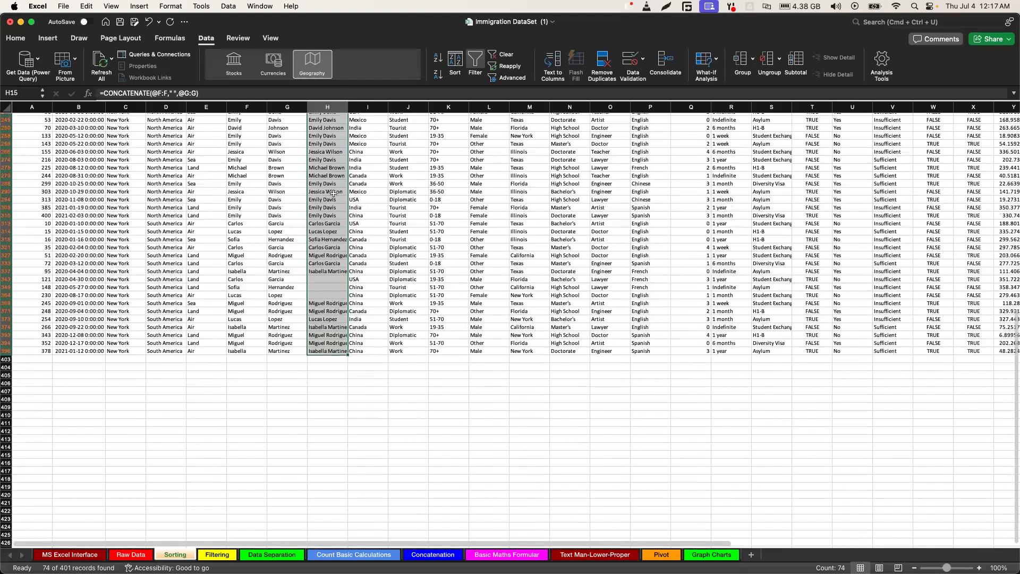